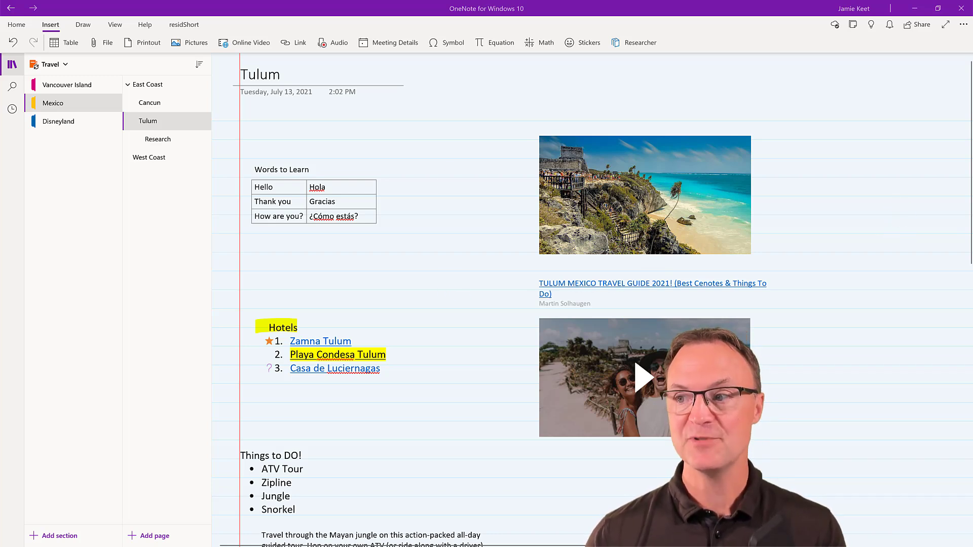
Step: Switch to the Chrome window showing the Tripadvisor Tulum page and maximize it
key(alt+Tab)
drag(576, 96, 213, 19)
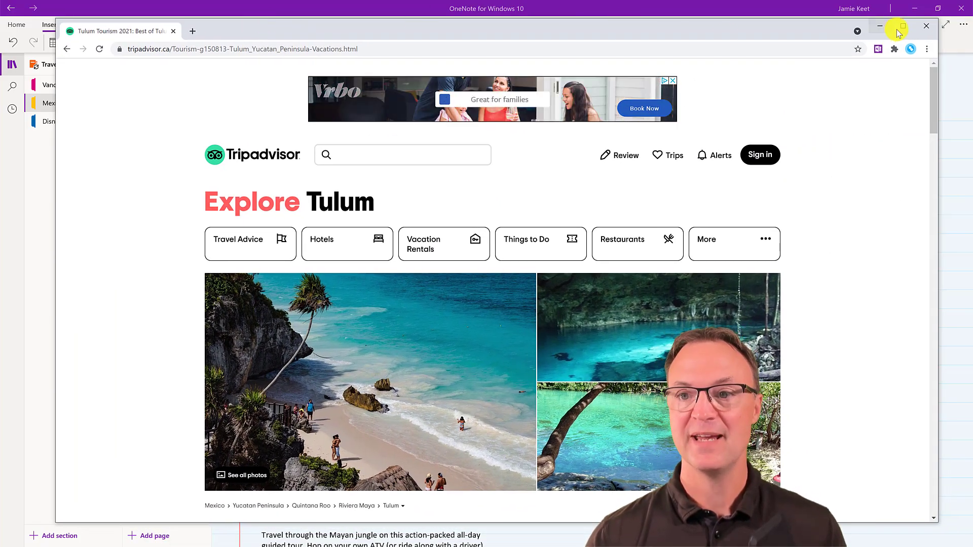
click(902, 27)
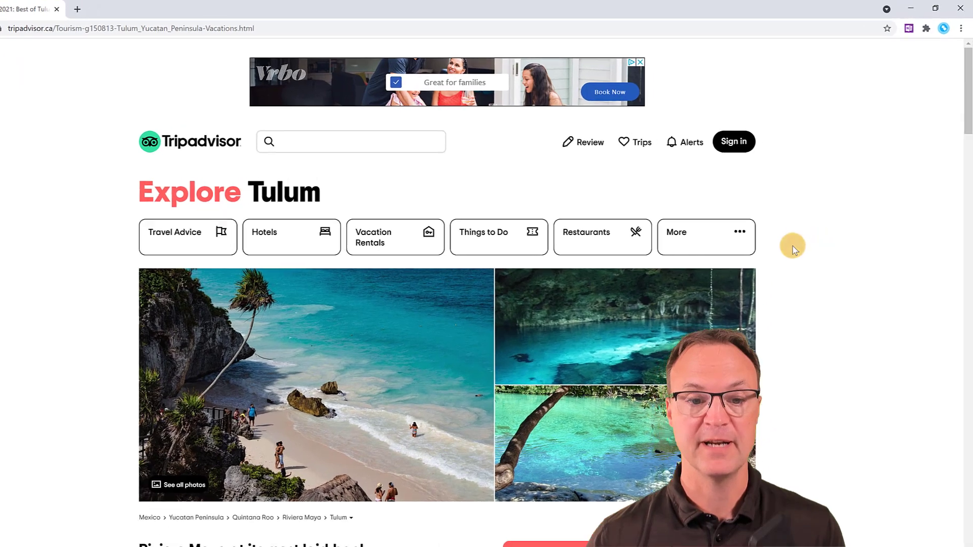
click(800, 223)
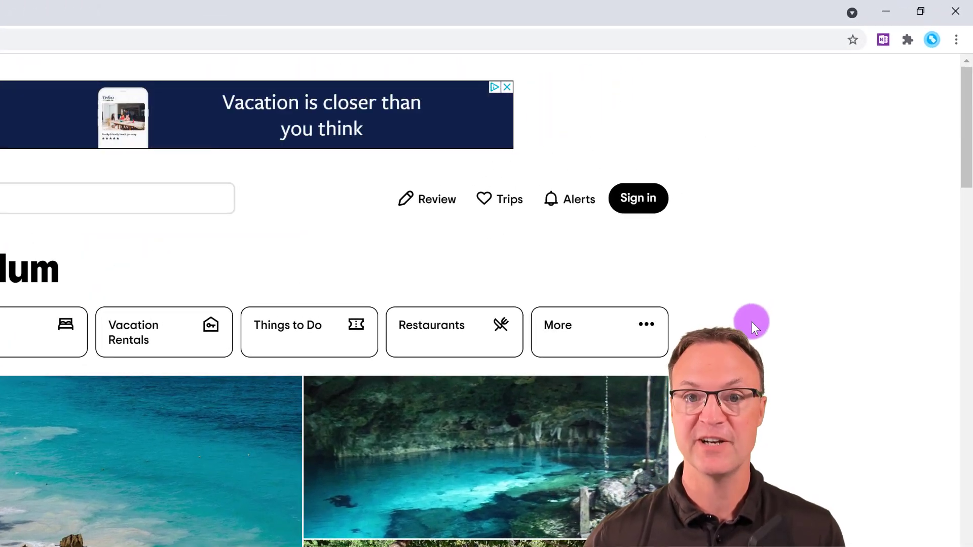
Step: Open OneNote Web Clipper on the Tulum page and look through the Full Page clip preview
click(882, 44)
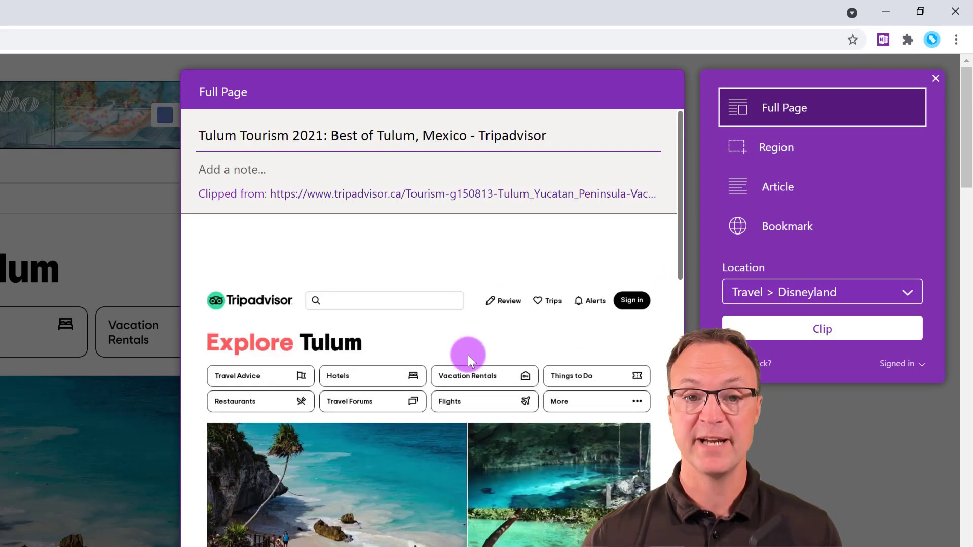
scroll(486, 439, down, 10)
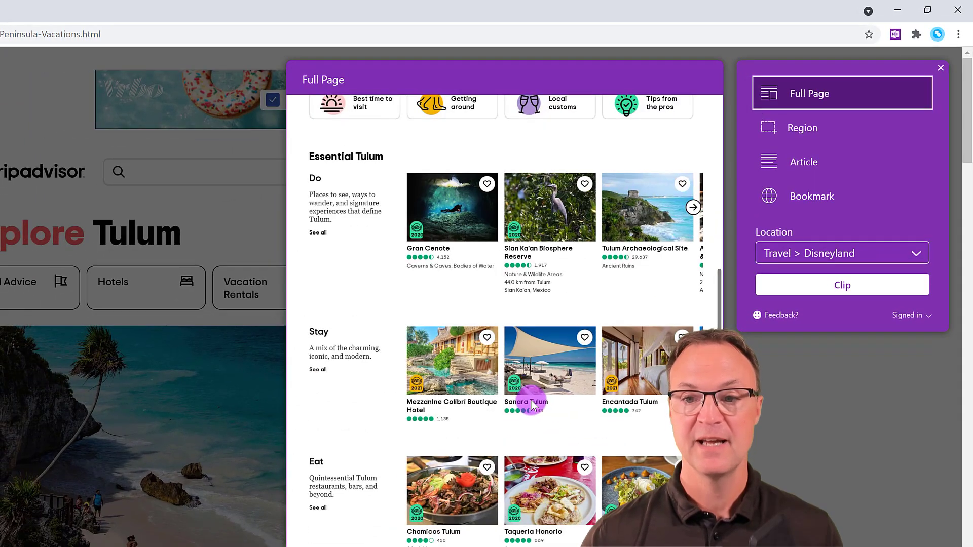
scroll(531, 399, up, 5)
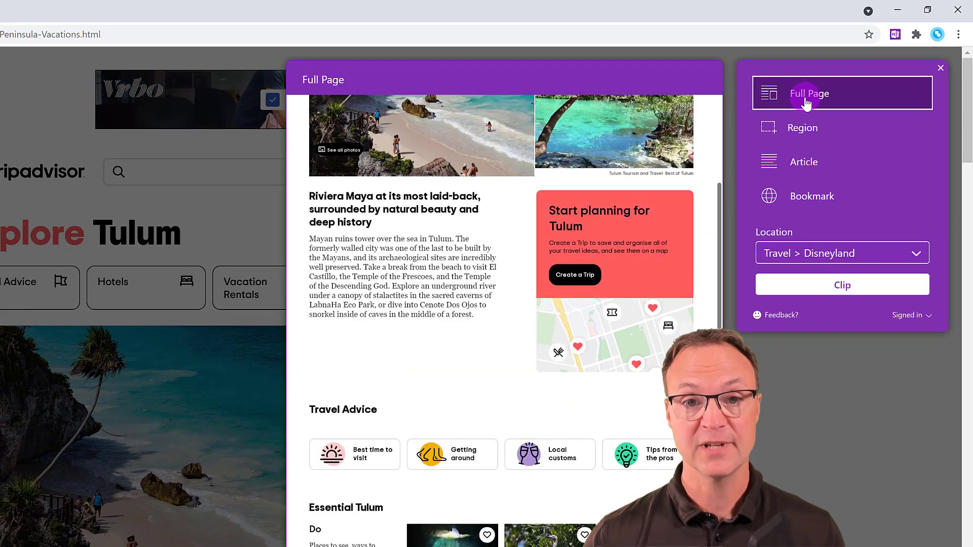
Step: Capture the Riviera Maya heading and its paragraph as a Region clip
click(791, 129)
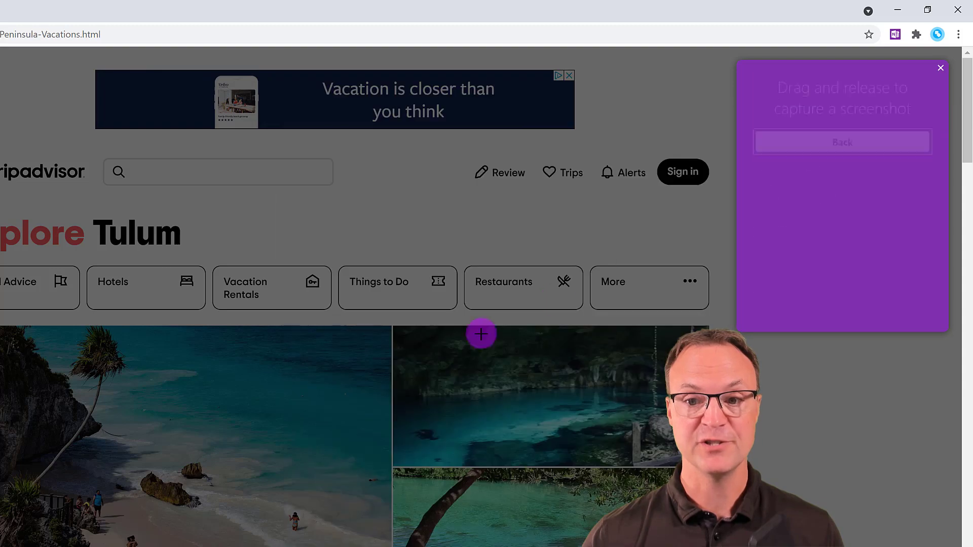
scroll(293, 333, down, 3)
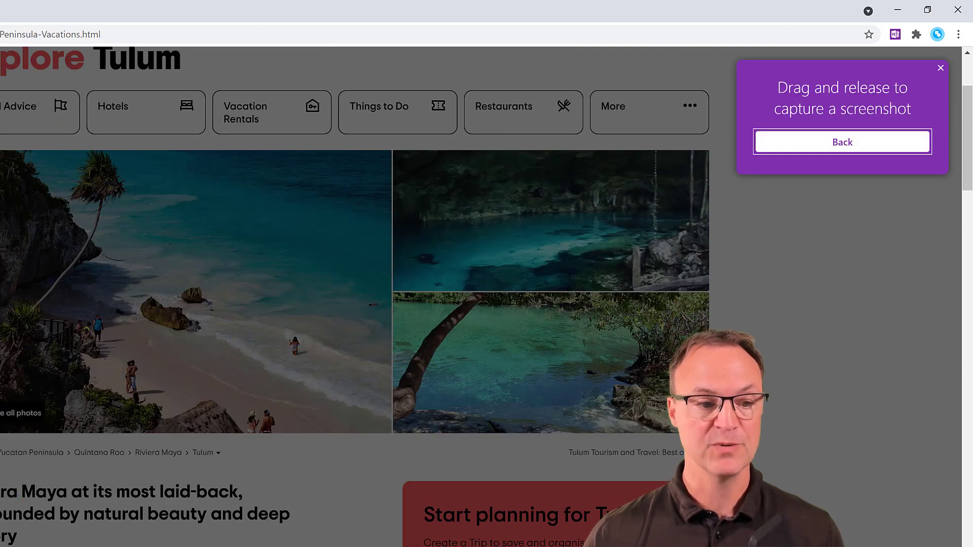
scroll(304, 304, down, 2)
drag(8, 364, 389, 546)
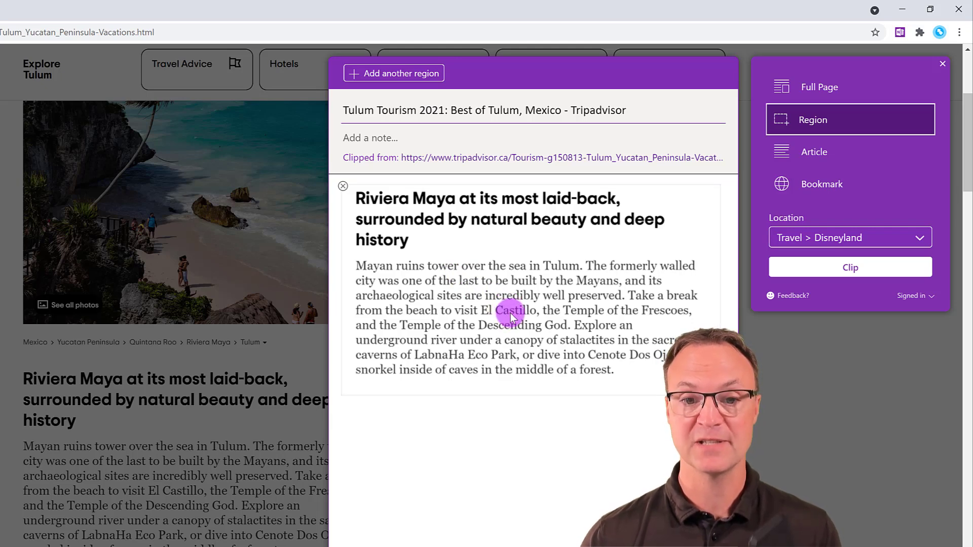
Step: Preview the page as an Article clip, including selecting part of its text, and as a Bookmark clip
click(809, 153)
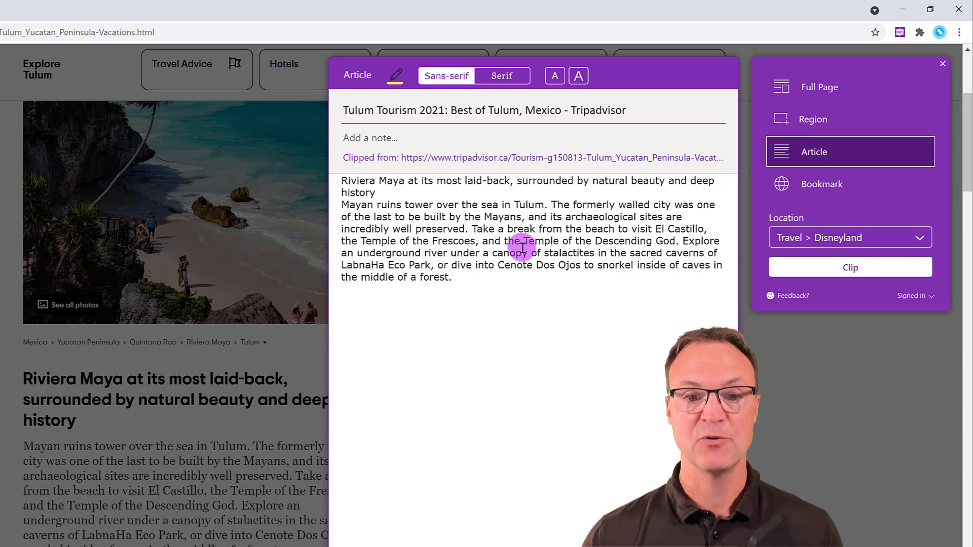
drag(522, 253, 452, 241)
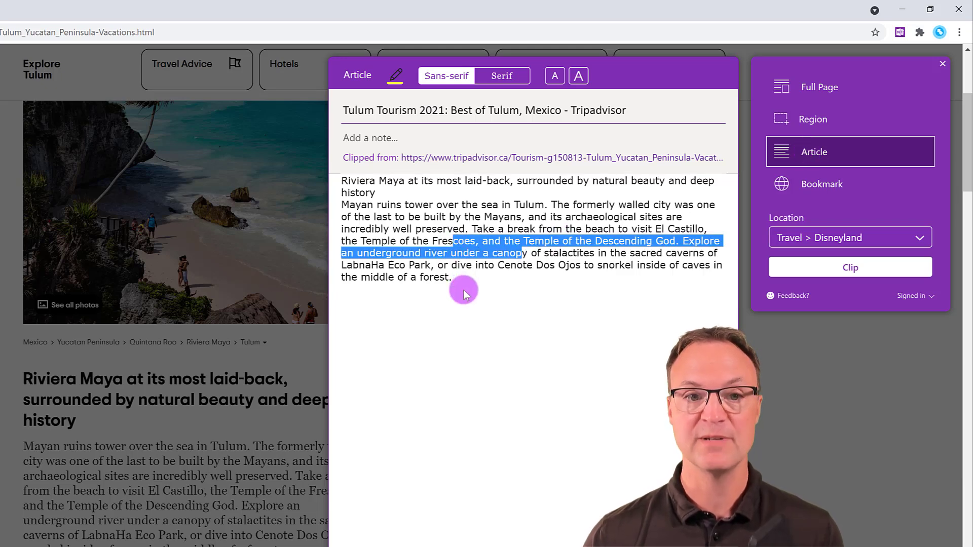
click(830, 189)
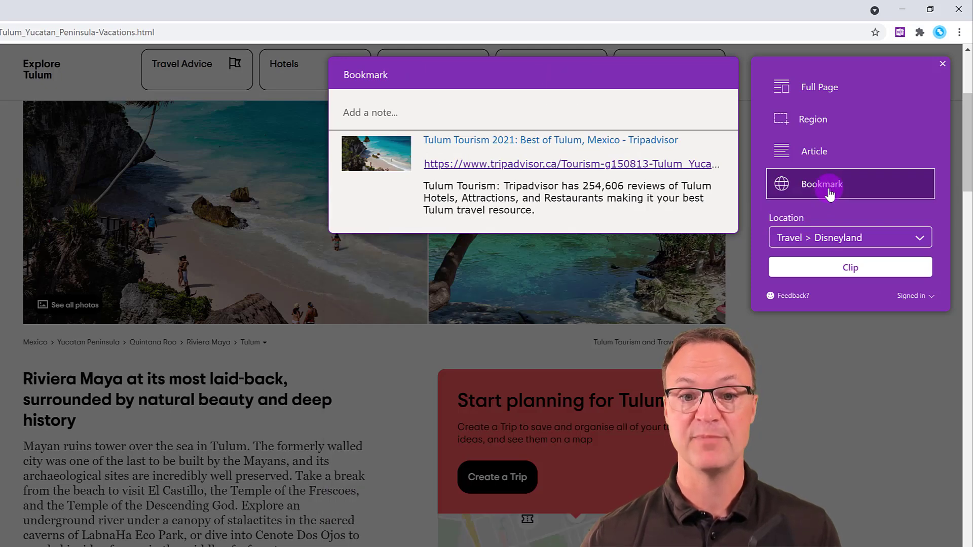
Step: Replace the Riviera Maya text region with a Region clip of the Explore Tulum heading, category links and photos
click(834, 131)
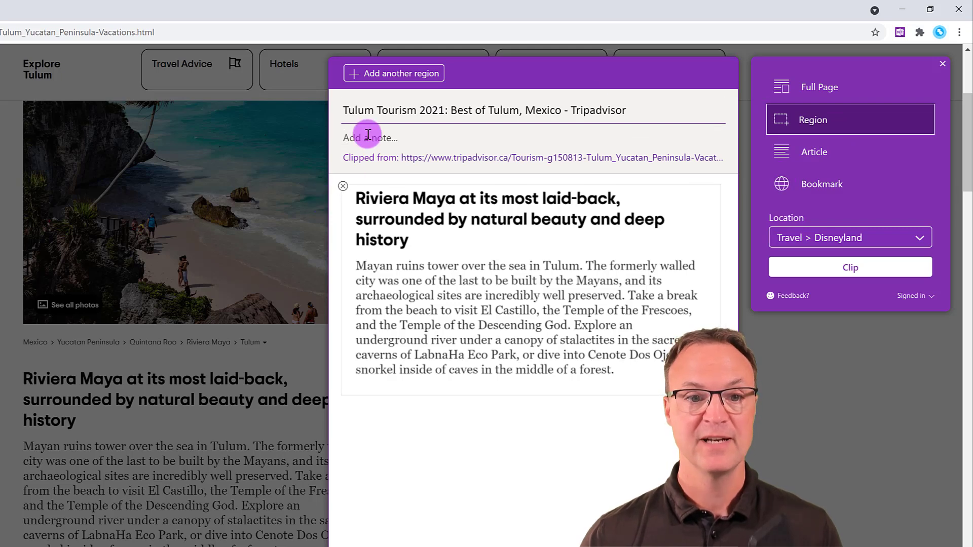
click(344, 186)
scroll(147, 196, up, 4)
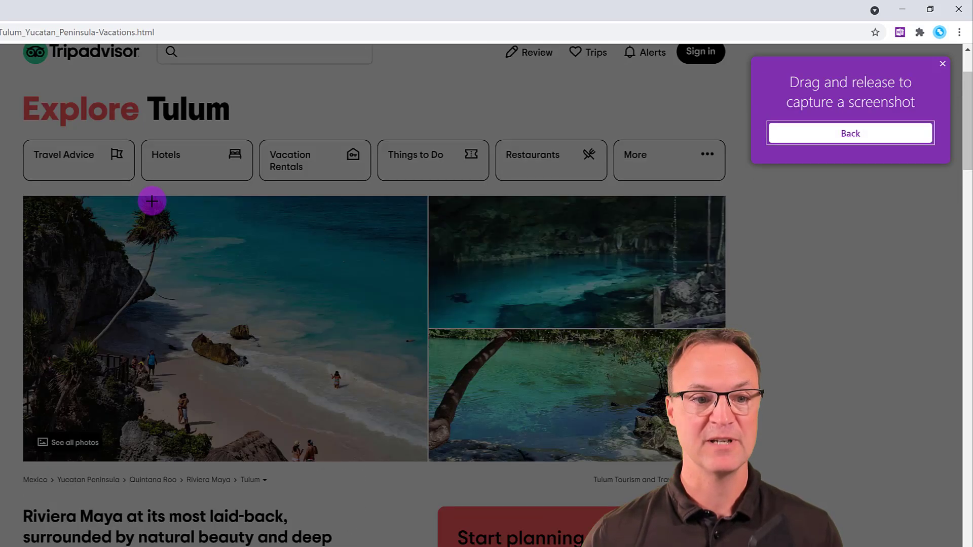
drag(1, 194, 741, 546)
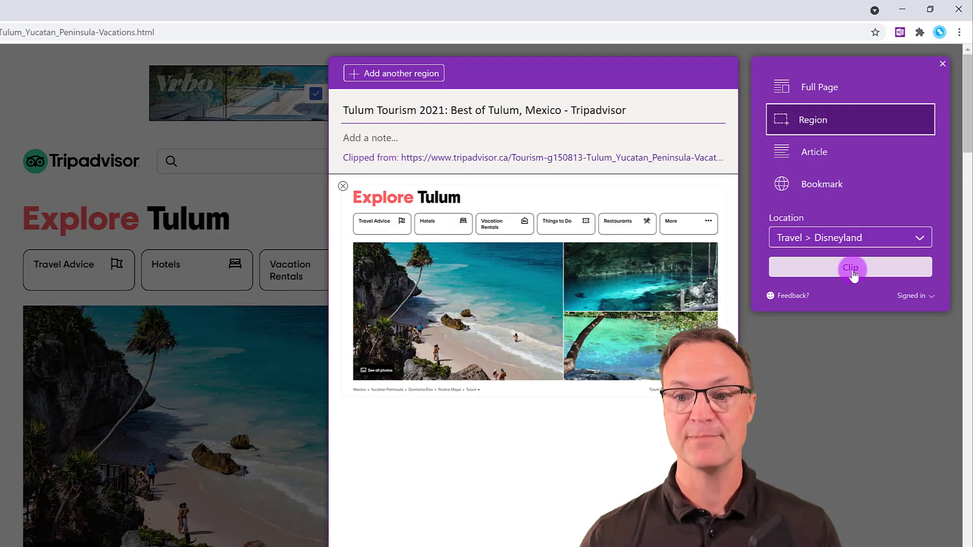
Step: Save the region clip to Travel > Mexico and move the clipped page directly below Research in OneNote
click(813, 246)
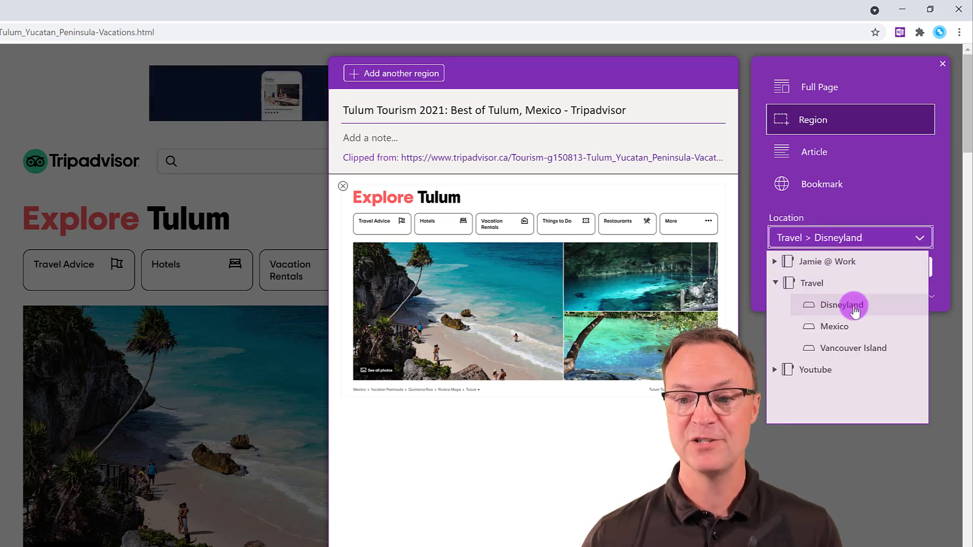
click(839, 327)
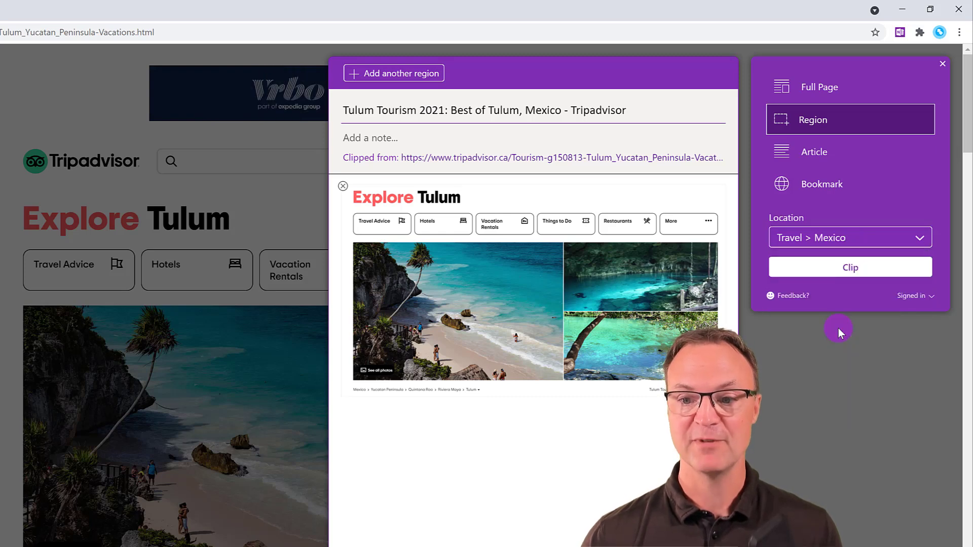
click(850, 268)
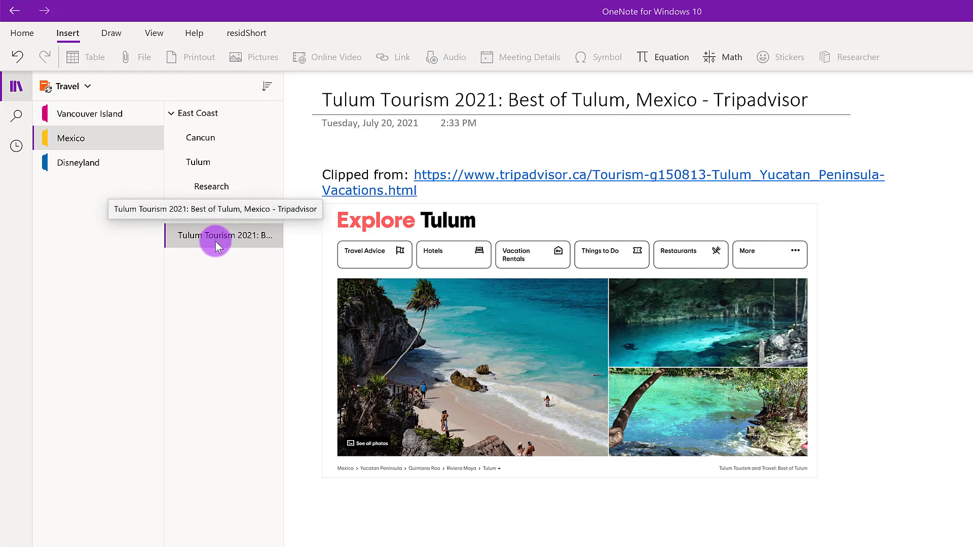
drag(217, 240, 229, 208)
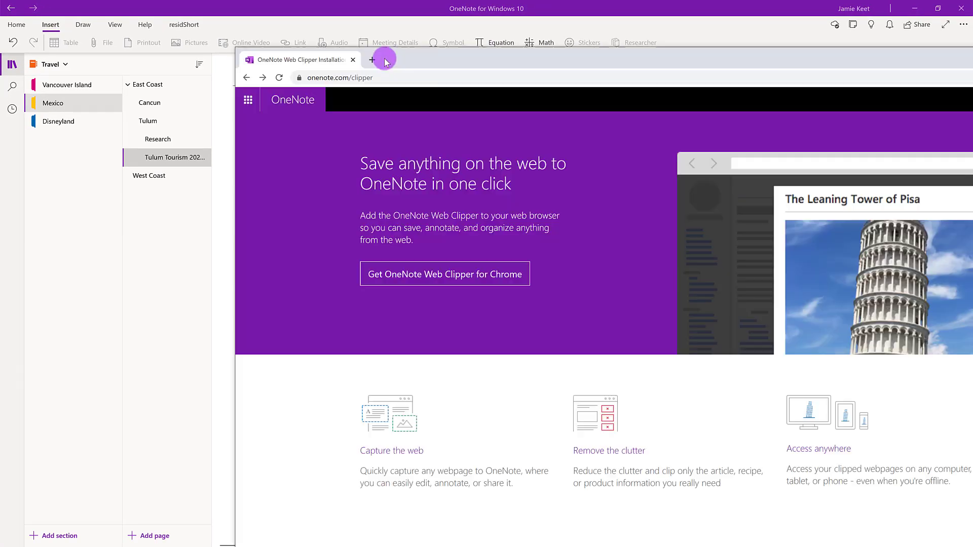
Step: Maximize the browser window at onenote.com/clipper and add the OneNote Web Clipper extension to Chrome
drag(386, 61, 186, 34)
click(896, 36)
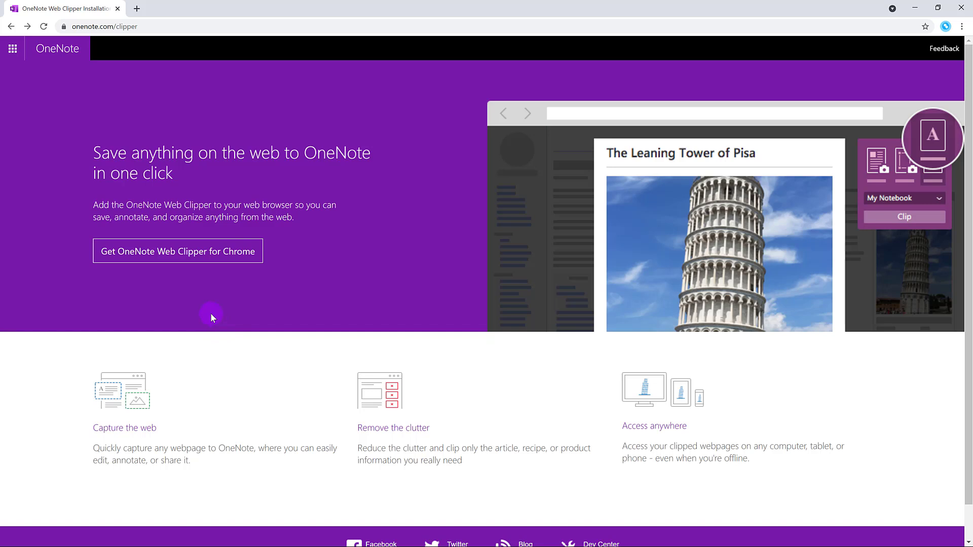
click(192, 258)
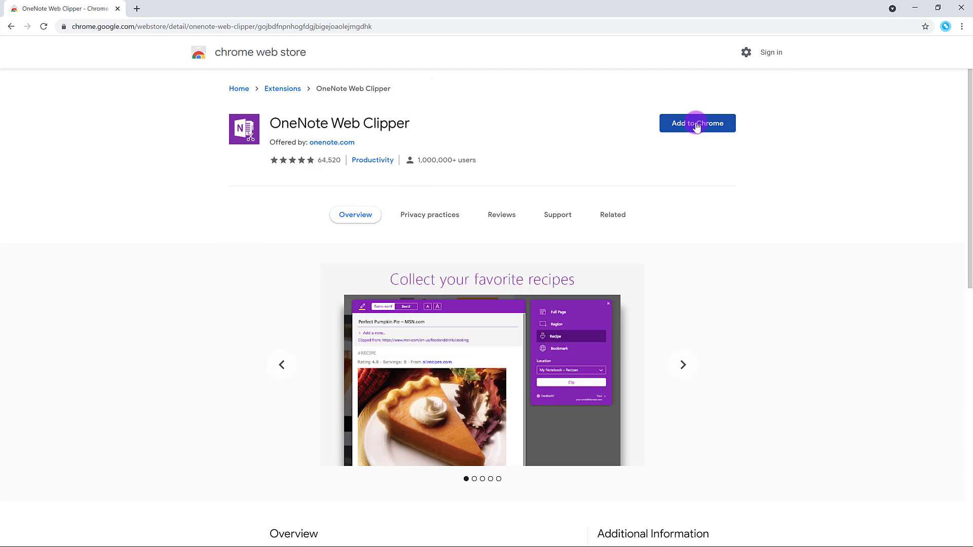
click(697, 126)
click(509, 111)
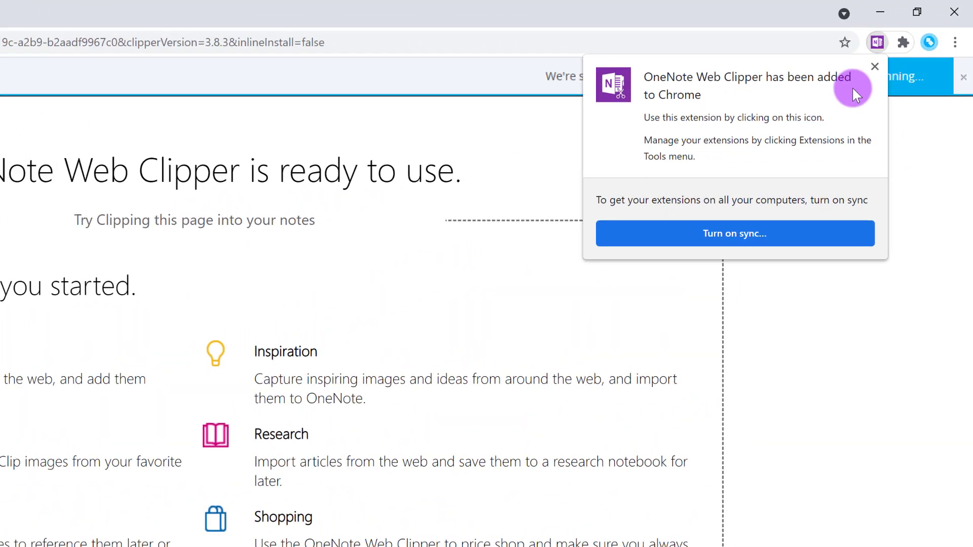
Step: Open the Web Clipper on the installation page and reveal its account sign-out option
click(880, 44)
click(901, 48)
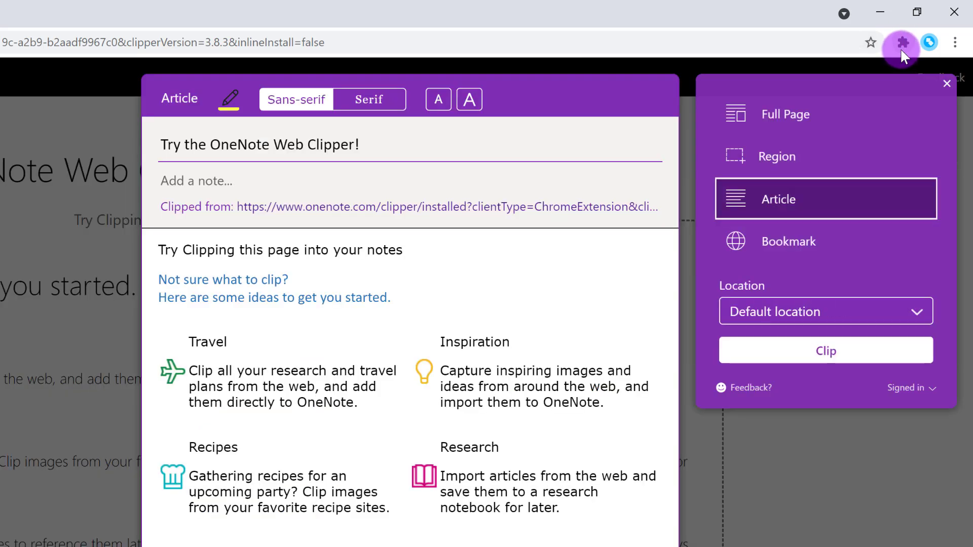
click(930, 375)
click(933, 391)
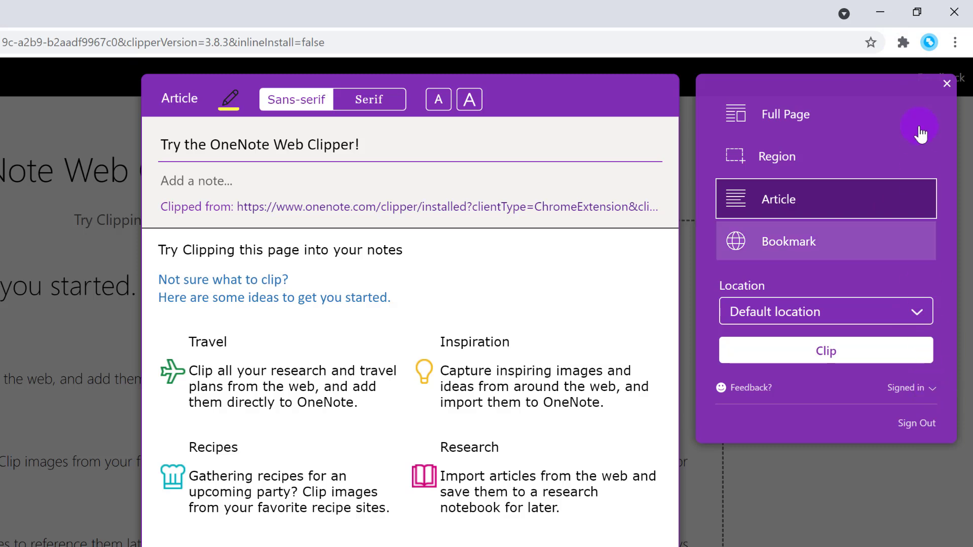
Step: Pin the OneNote Web Clipper extension so it stays accessible in Chrome
click(902, 42)
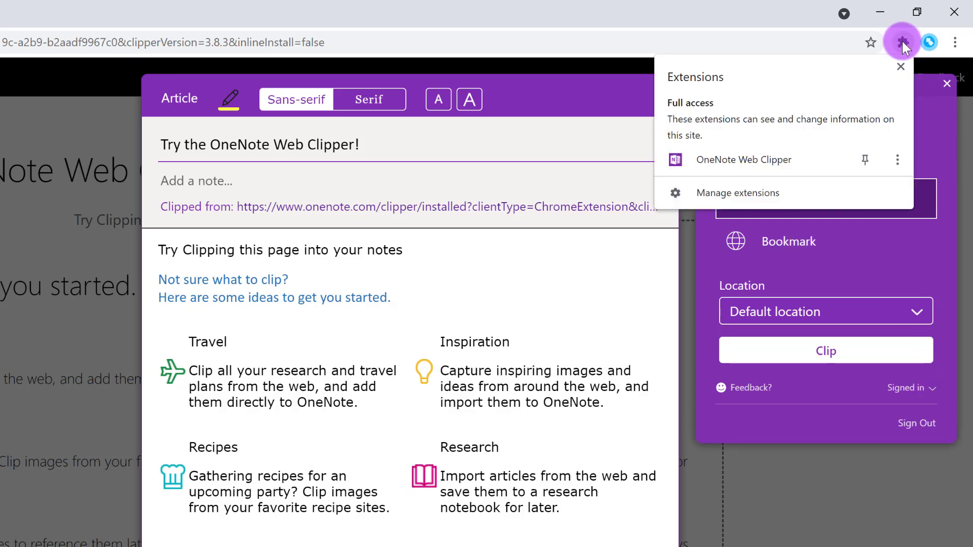
click(865, 160)
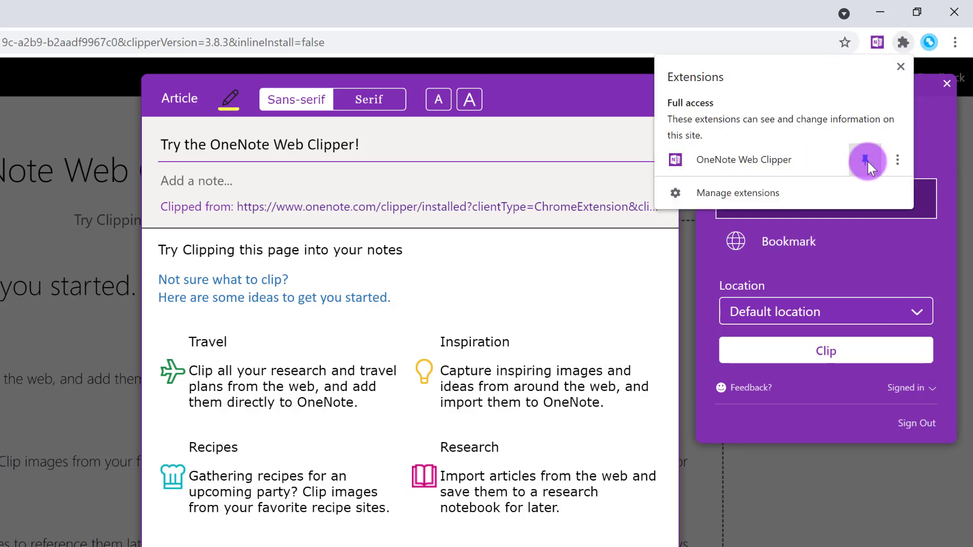
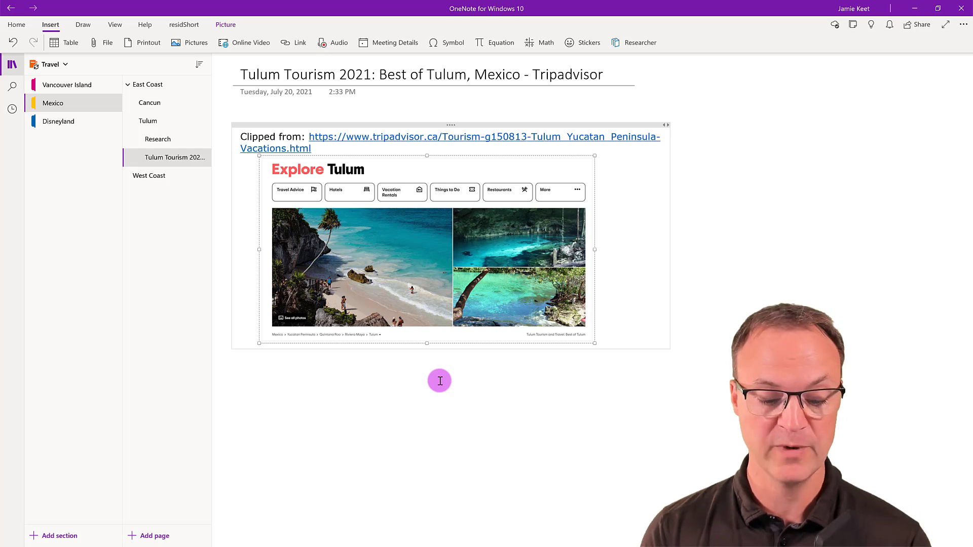
Step: Take a rectangular screen snip of the large beach photo within the clipped Tripadvisor image
key(super)
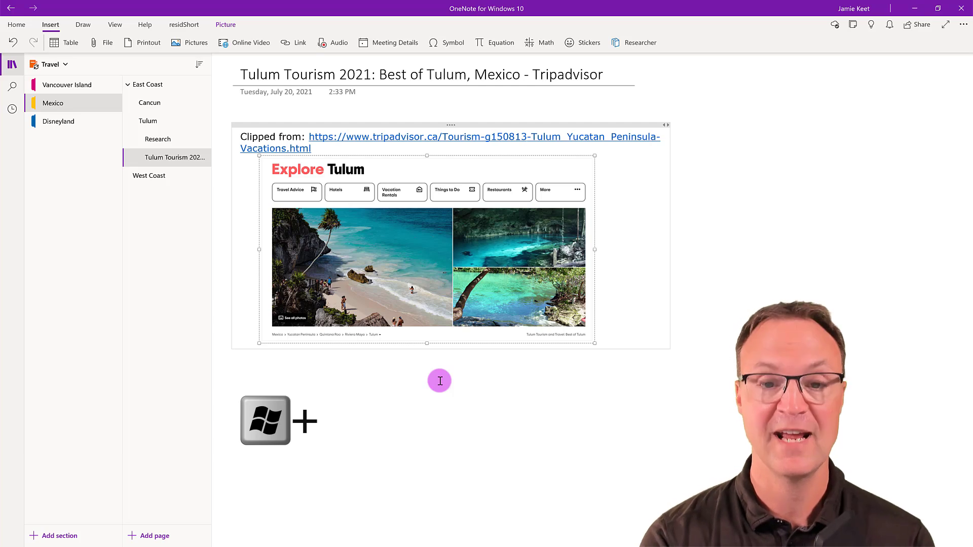
key(super+shift+s)
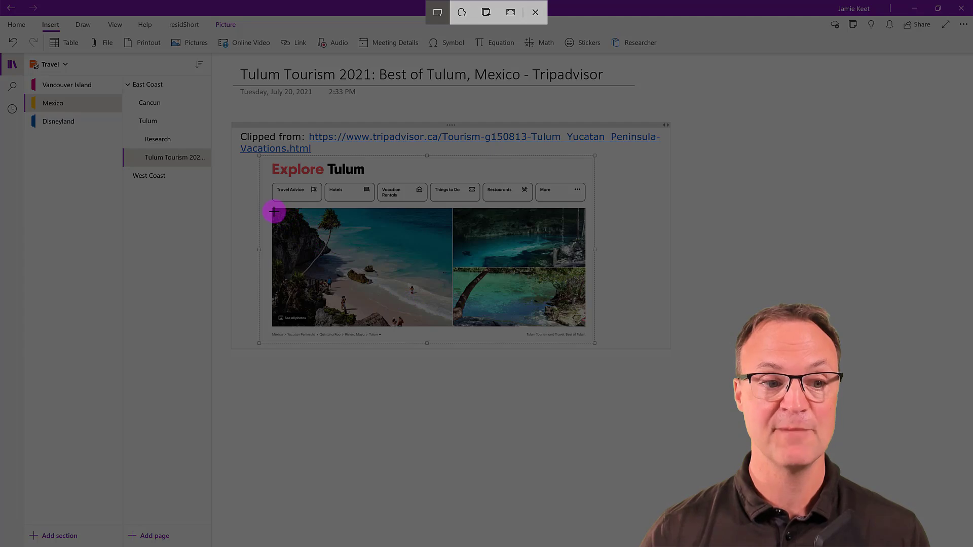
drag(274, 209, 444, 323)
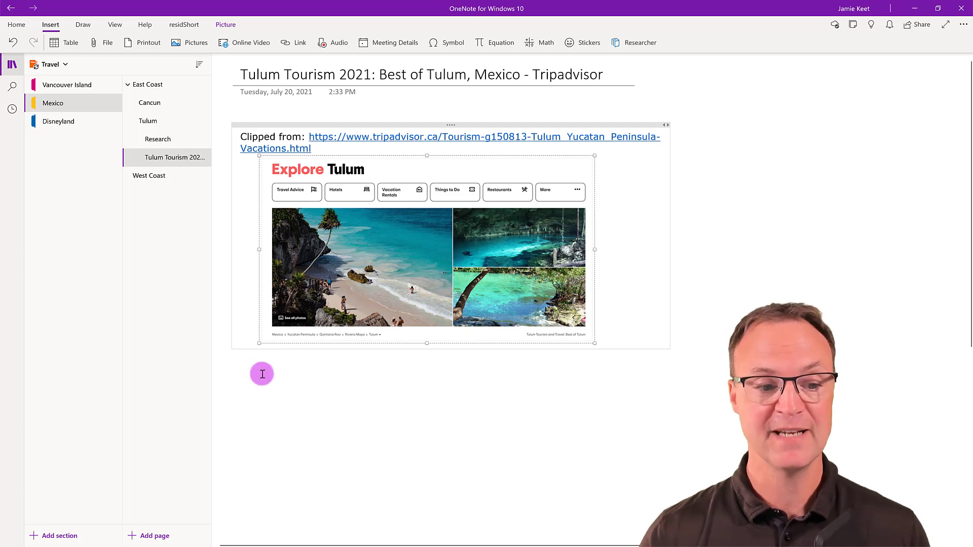
Step: Paste the beach photo snip into the blank area below the clipped Tripadvisor image and enlarge it
click(277, 418)
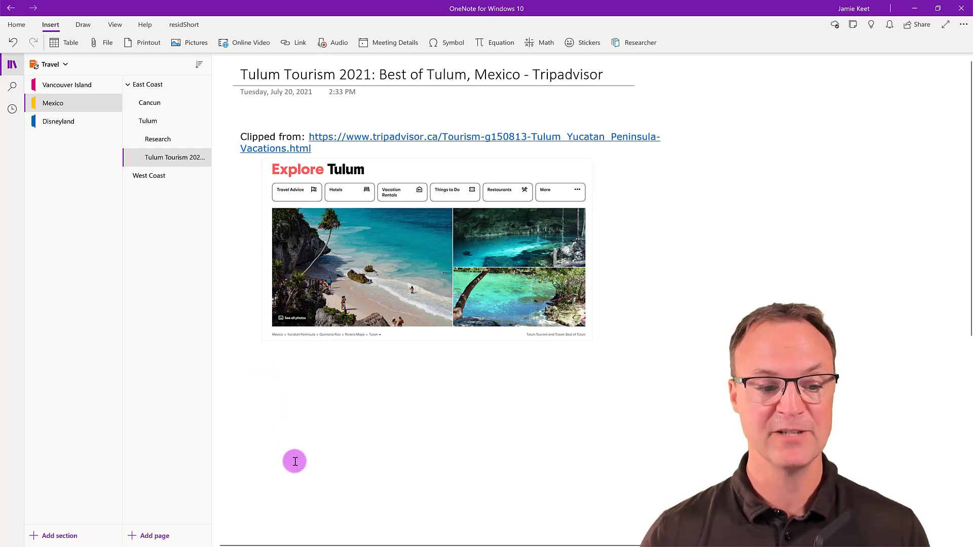
scroll(303, 458, down, 4)
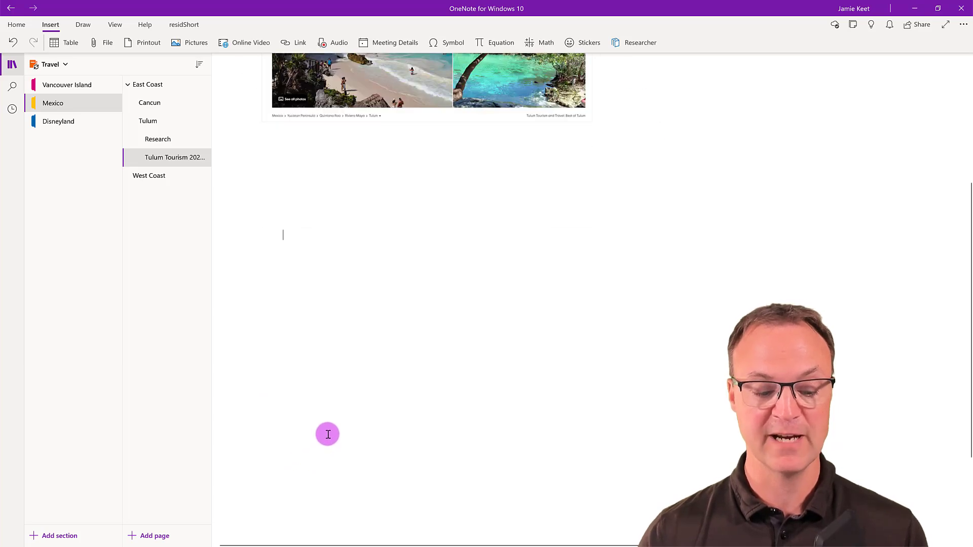
key(ctrl+v)
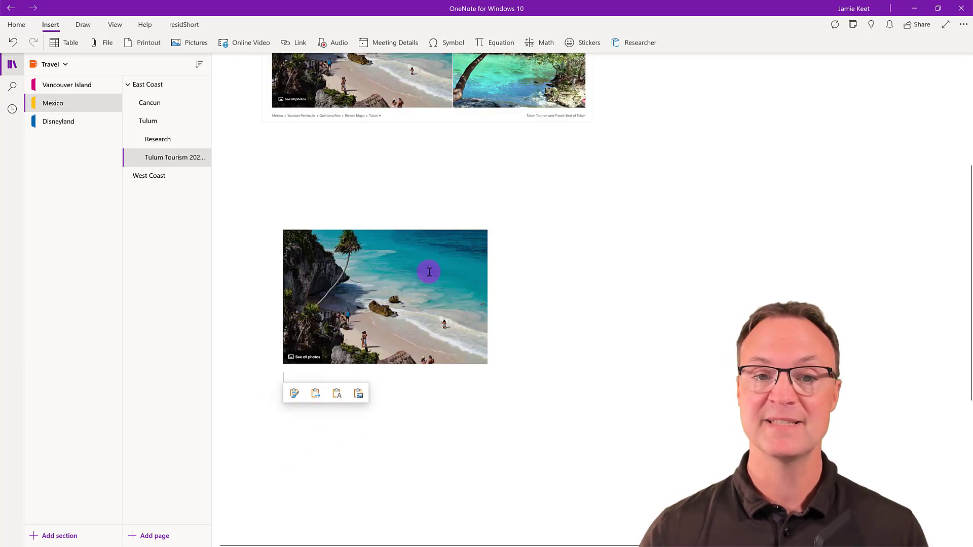
click(436, 306)
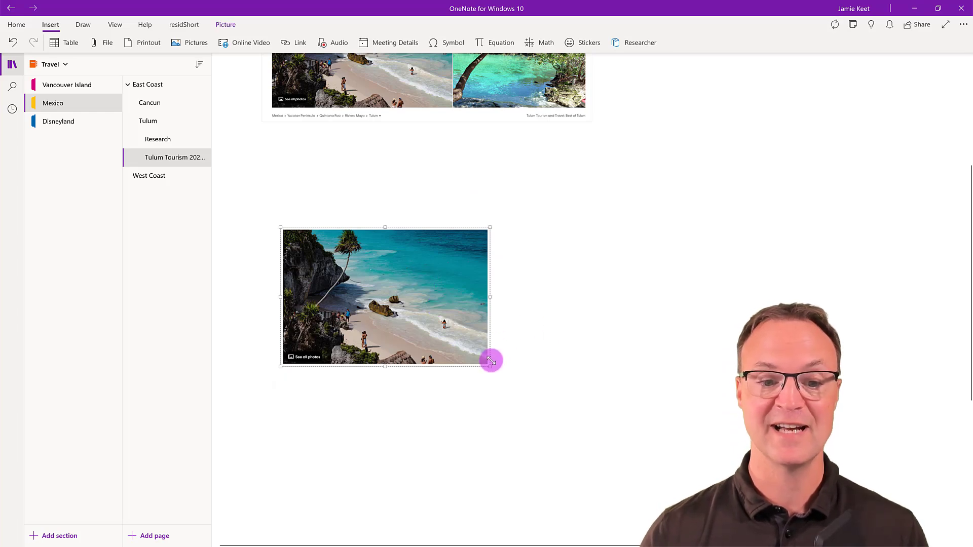
drag(488, 363, 603, 370)
scroll(601, 369, up, 4)
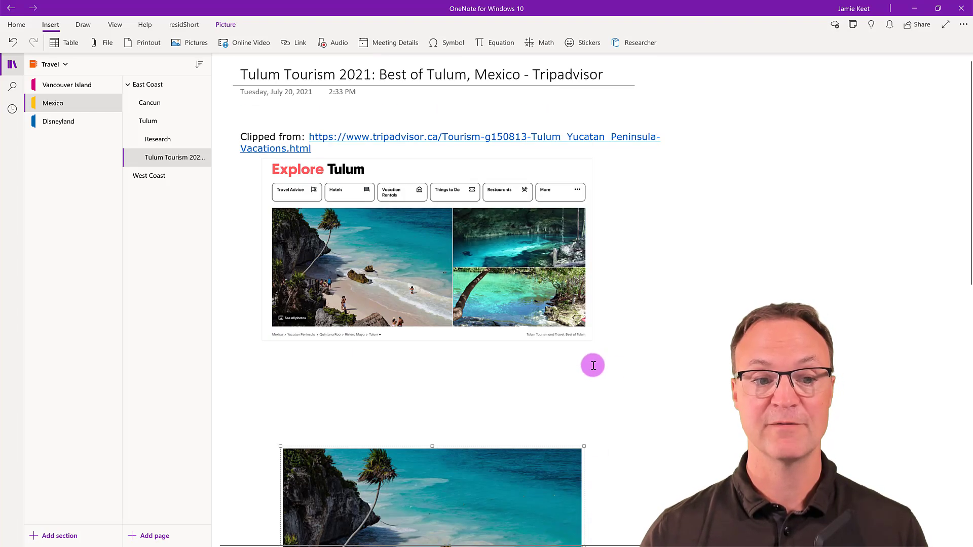
scroll(418, 288, down, 4)
scroll(421, 290, up, 4)
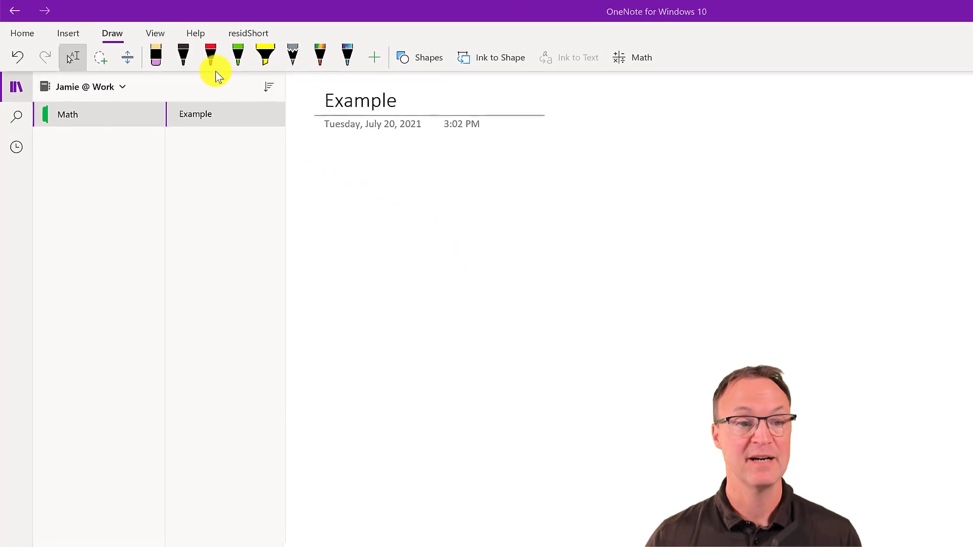
Step: Handwrite the equation x/3 + x/2 = 1/6 in black ink on the Example page
click(183, 57)
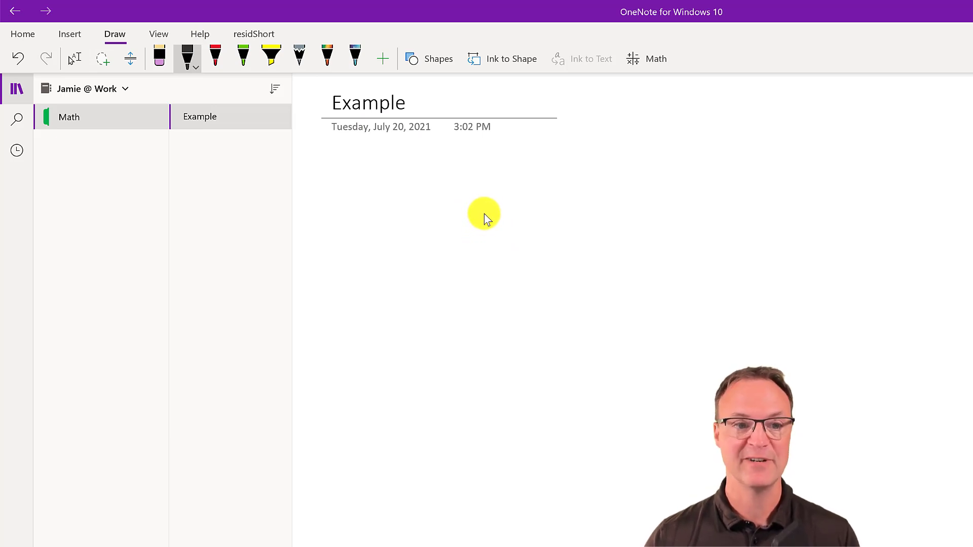
mouse_move(490, 202)
mouse_down()
mouse_move(472, 228)
mouse_move(502, 245)
mouse_move(462, 274)
mouse_up()
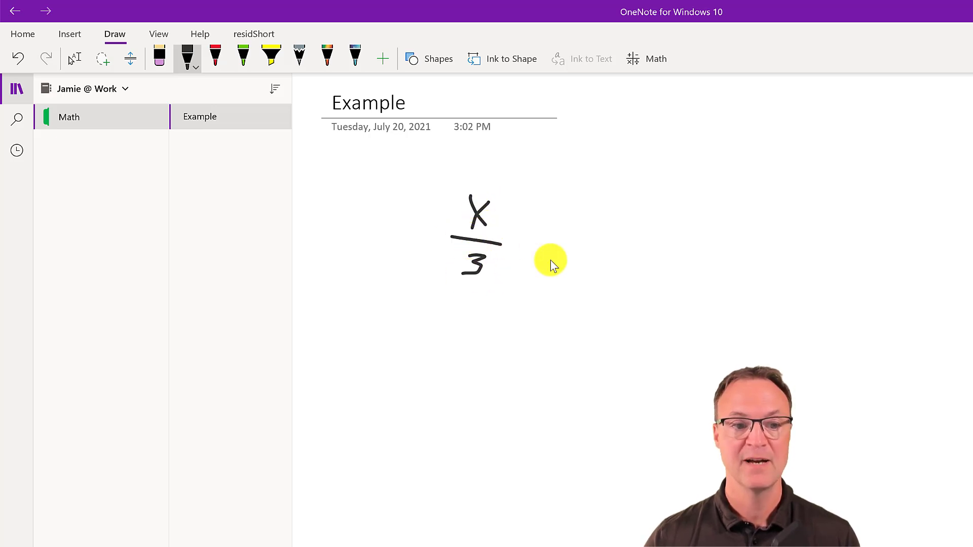
mouse_move(549, 227)
mouse_down()
mouse_move(547, 252)
mouse_move(559, 243)
mouse_up()
mouse_move(625, 192)
mouse_down()
mouse_move(596, 220)
mouse_move(614, 217)
mouse_move(619, 260)
mouse_move(631, 270)
mouse_up()
drag(668, 234, 700, 245)
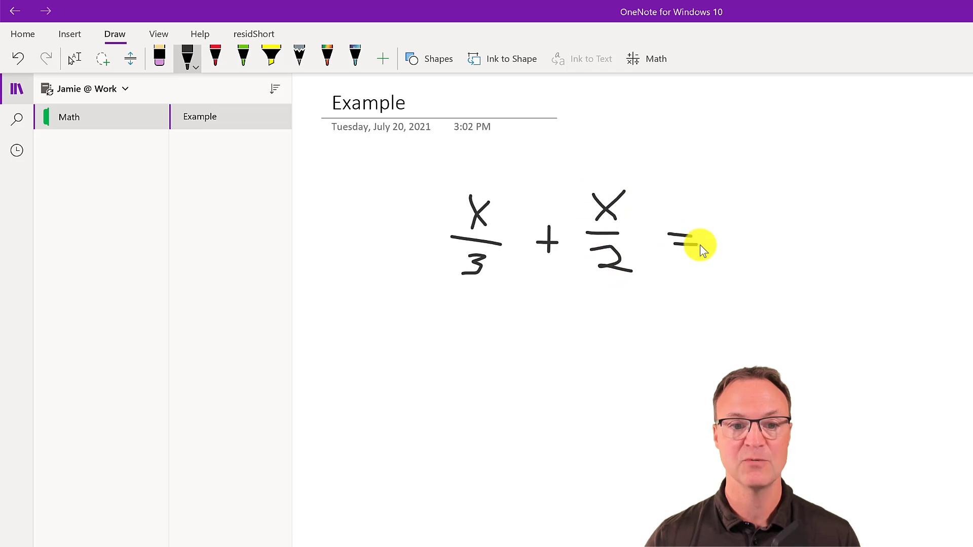
mouse_move(753, 194)
mouse_down()
mouse_move(757, 226)
mouse_move(788, 238)
mouse_move(760, 265)
mouse_up()
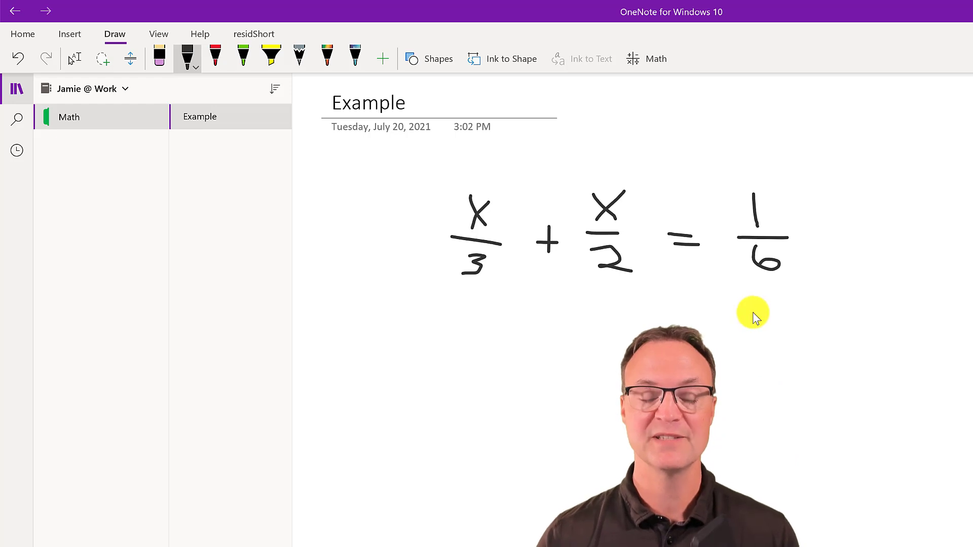
Step: Lasso the whole handwritten equation and convert it to typed math with Ink to Math
click(655, 60)
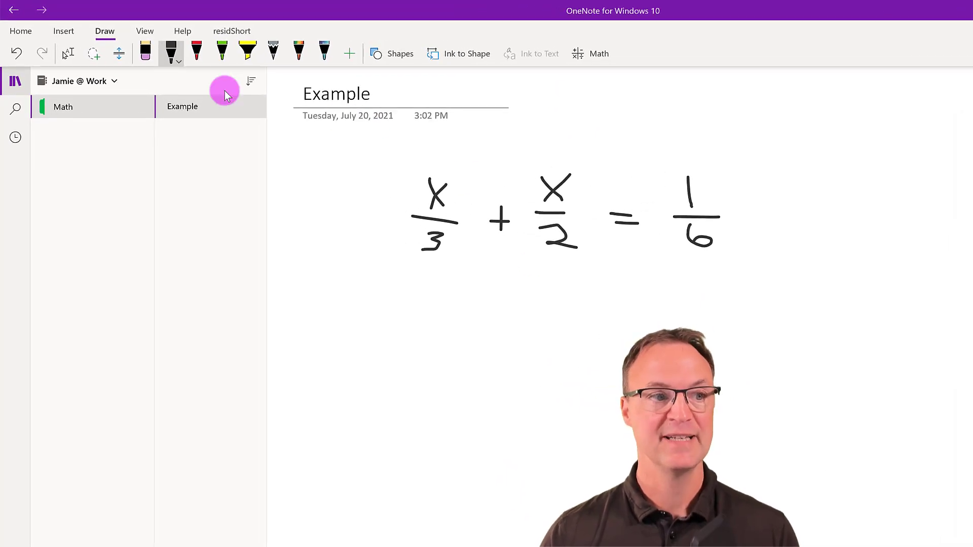
click(96, 58)
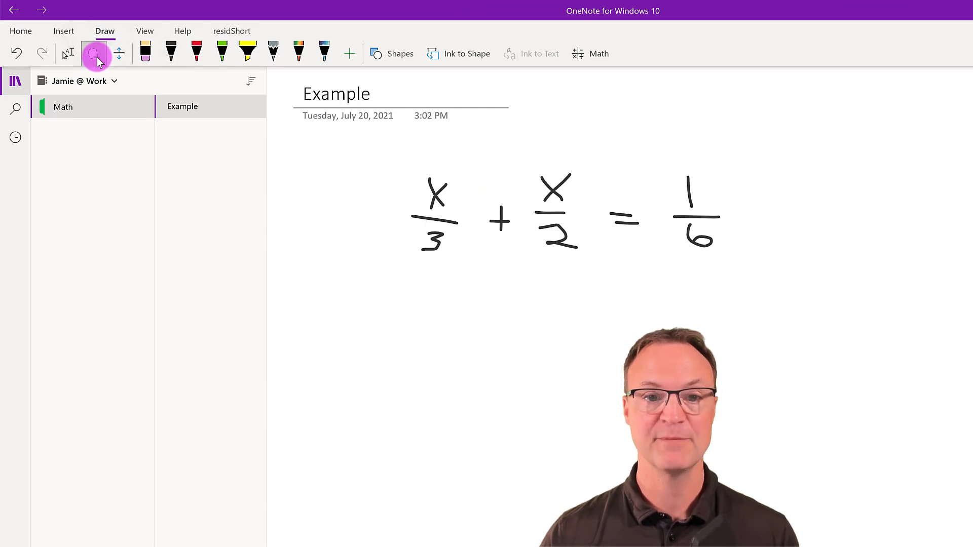
mouse_move(803, 440)
mouse_down()
mouse_move(478, 295)
mouse_move(415, 130)
mouse_move(771, 175)
mouse_up()
mouse_move(787, 532)
mouse_down()
mouse_move(608, 456)
mouse_move(282, 224)
mouse_move(749, 161)
mouse_move(789, 181)
mouse_up()
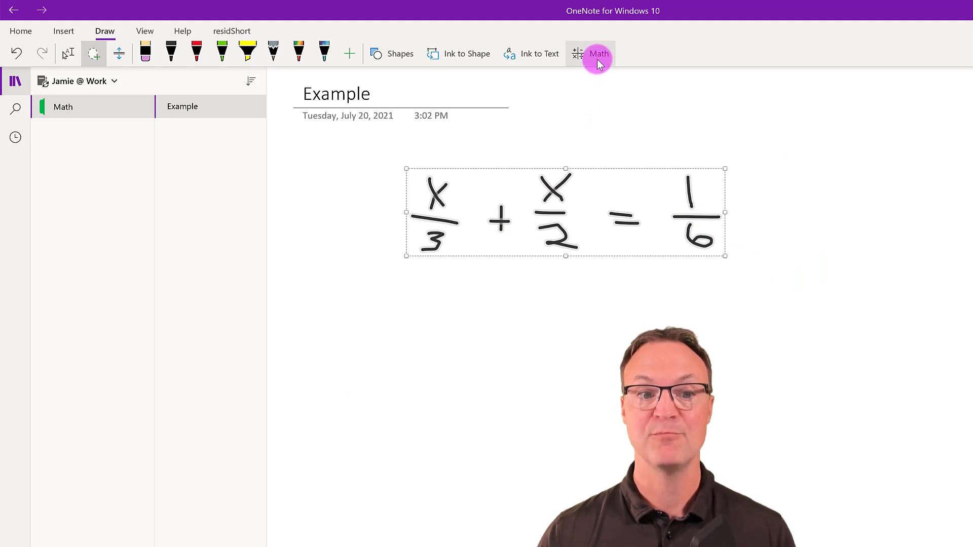
click(599, 60)
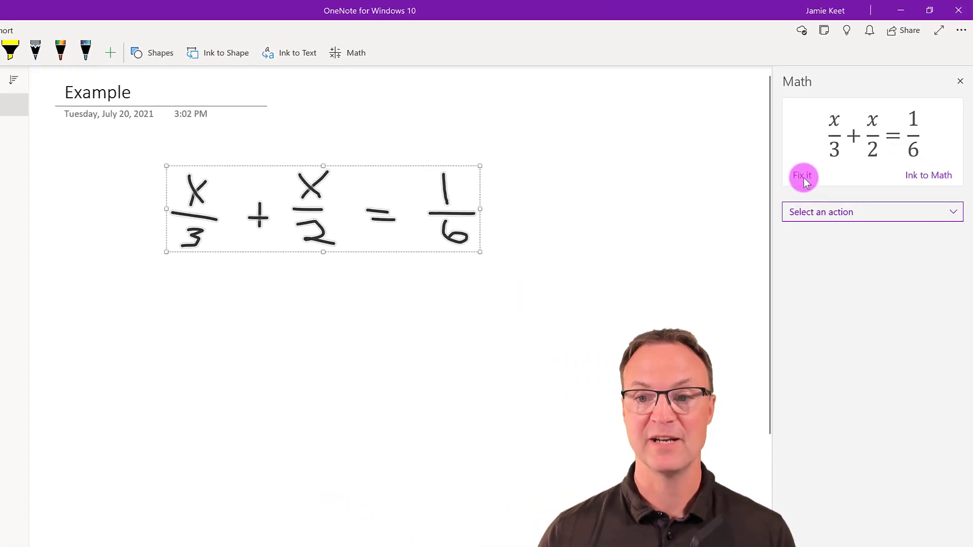
click(929, 176)
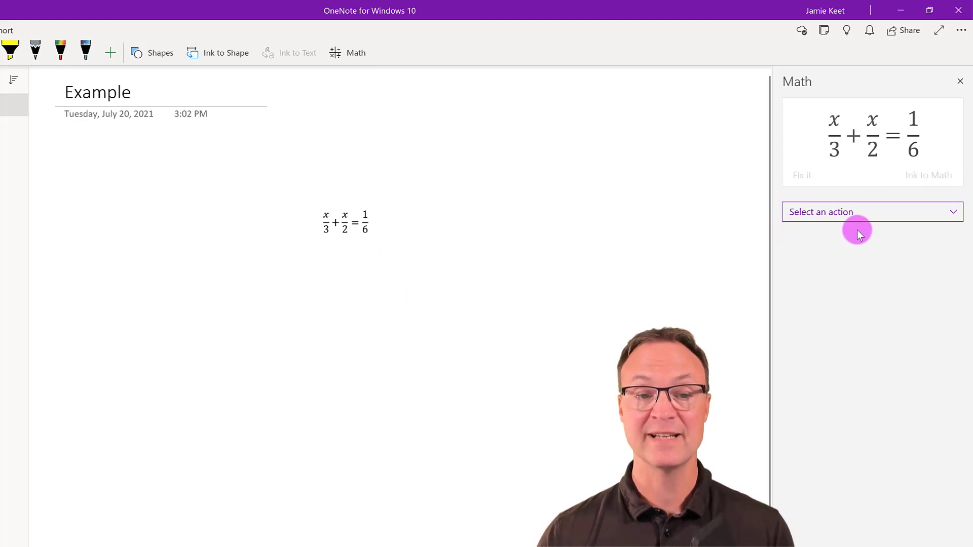
Step: Solve the converted equation for x and show the steps for solving it
click(848, 212)
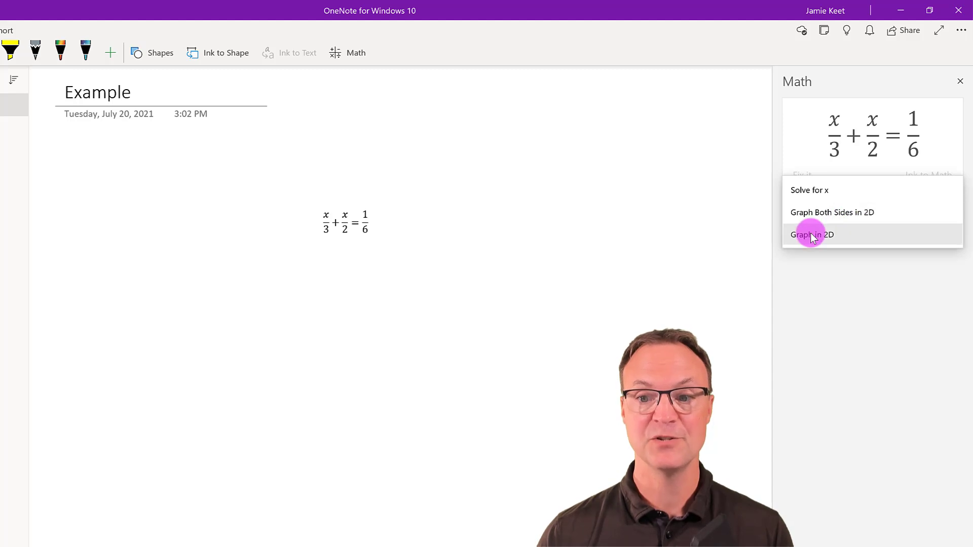
click(814, 195)
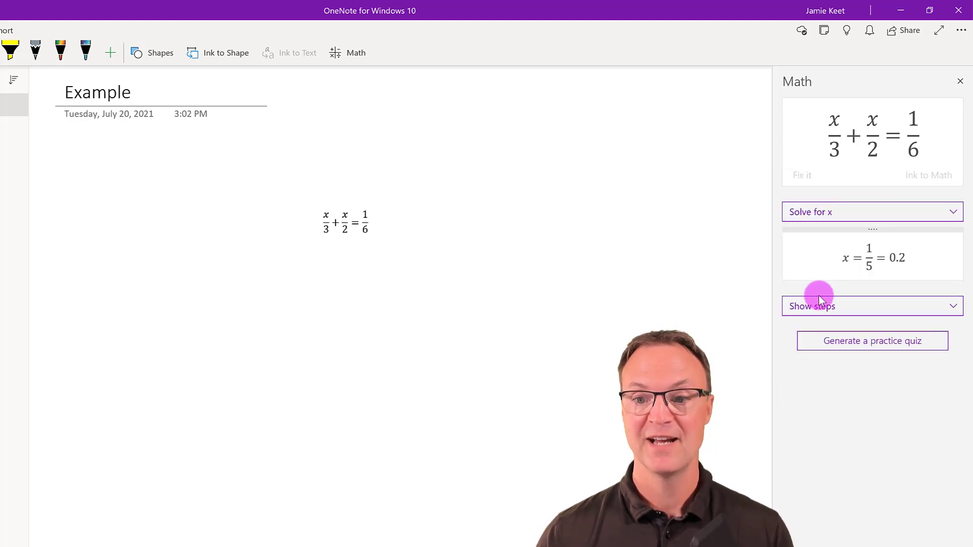
click(818, 306)
click(819, 307)
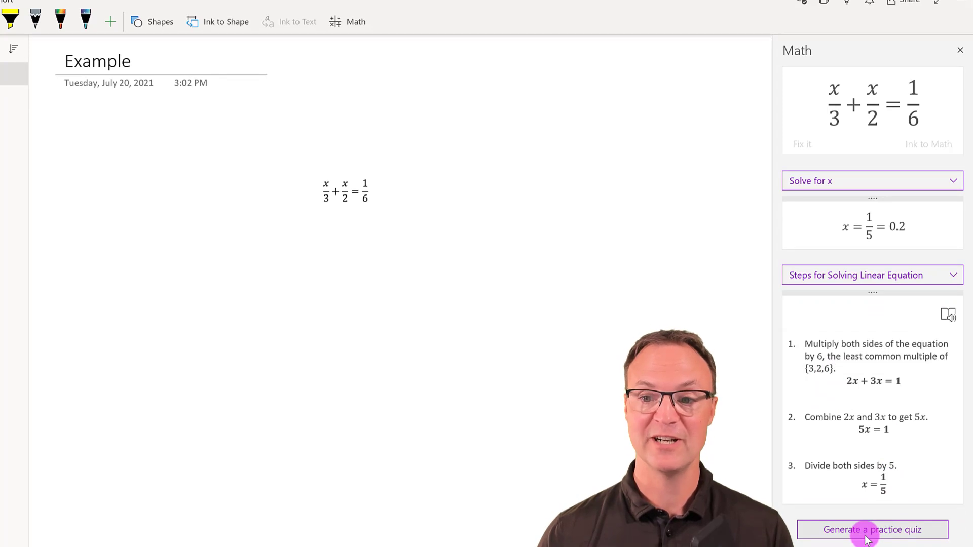
Step: Graph the equation in 2D and insert the graph on the page
click(826, 183)
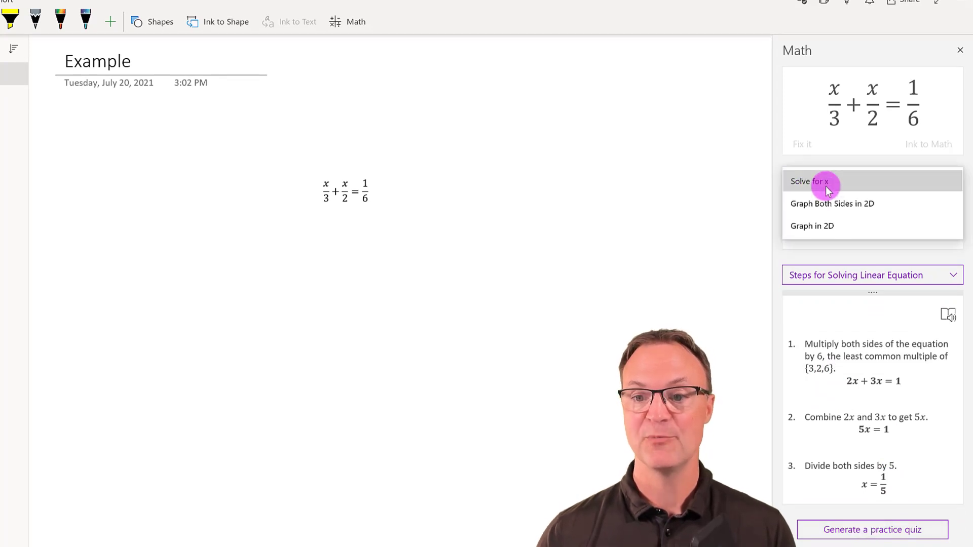
click(821, 225)
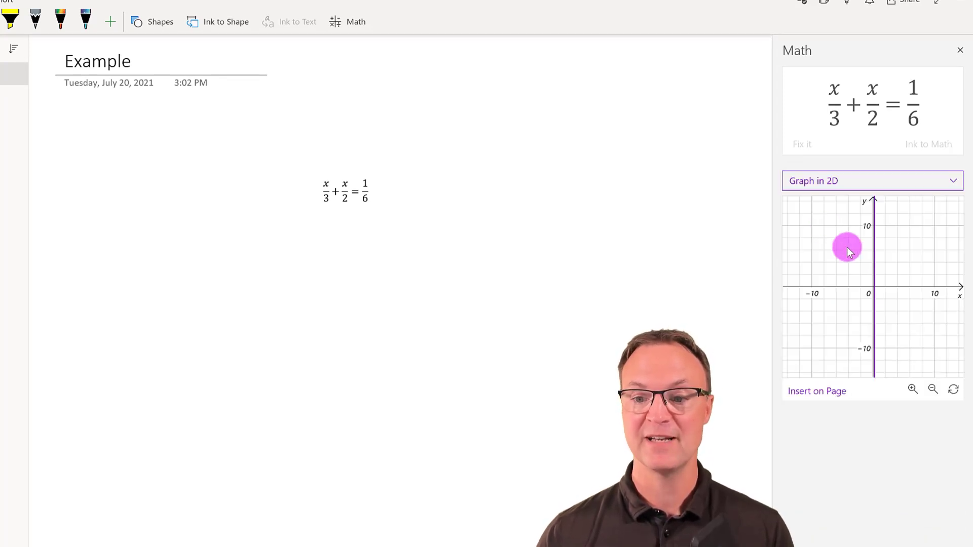
click(817, 391)
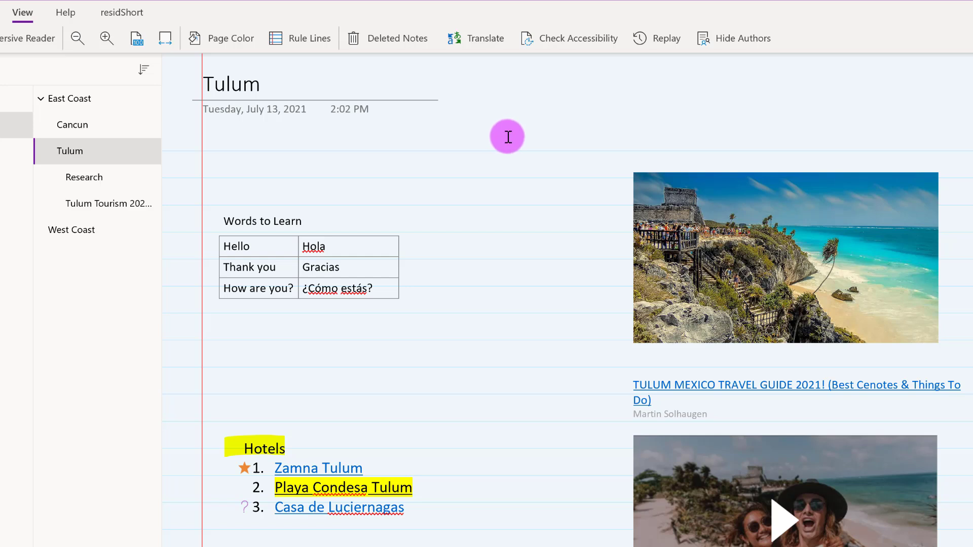
Step: On the Tulum page, draw two red ink arrows pointing to the coastal photo and highlight the travel guide link in yellow
click(4, 12)
click(45, 41)
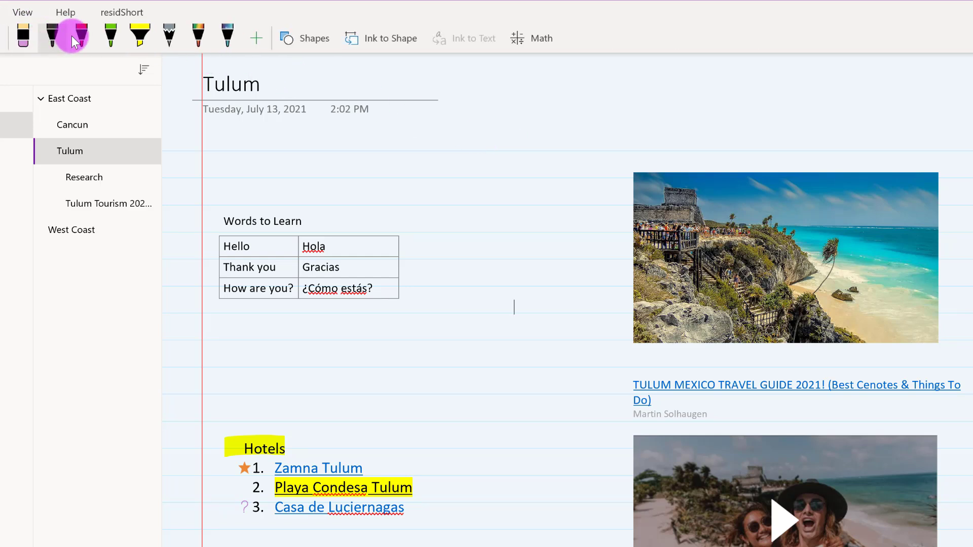
click(79, 34)
mouse_move(510, 372)
mouse_down()
mouse_move(545, 299)
mouse_move(672, 283)
mouse_up()
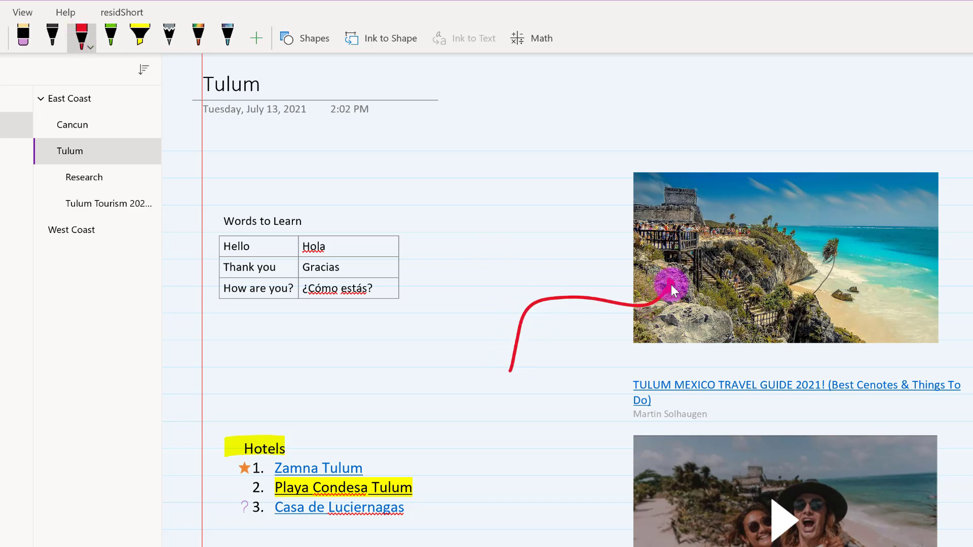
mouse_move(550, 176)
mouse_down()
mouse_move(637, 226)
mouse_move(648, 213)
mouse_up()
click(142, 36)
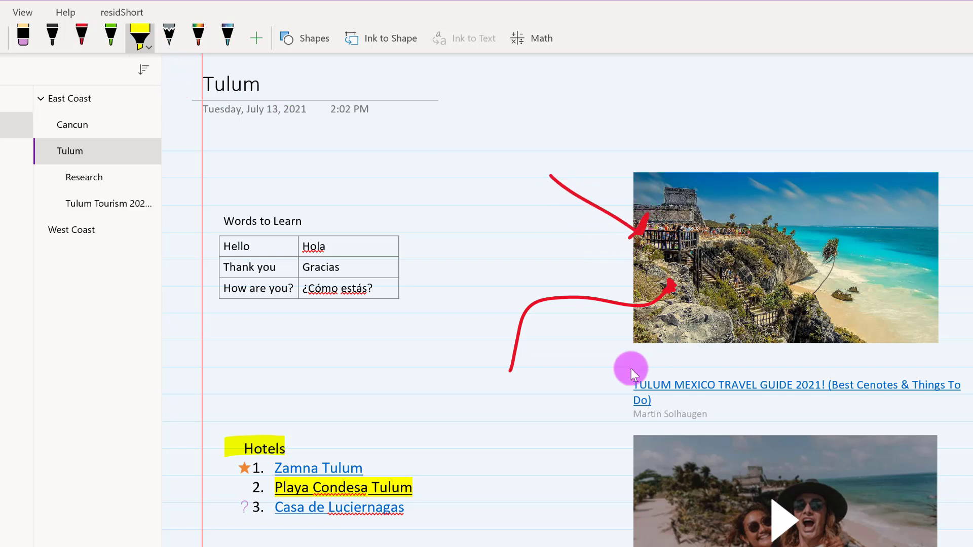
drag(590, 383, 932, 397)
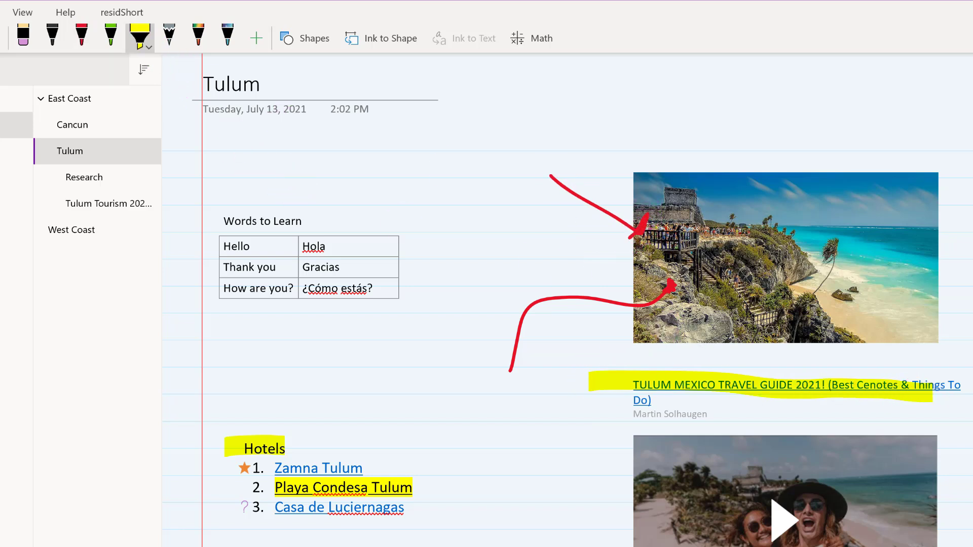
Step: Add the text note "This is great!" above the coastal photo
click(13, 41)
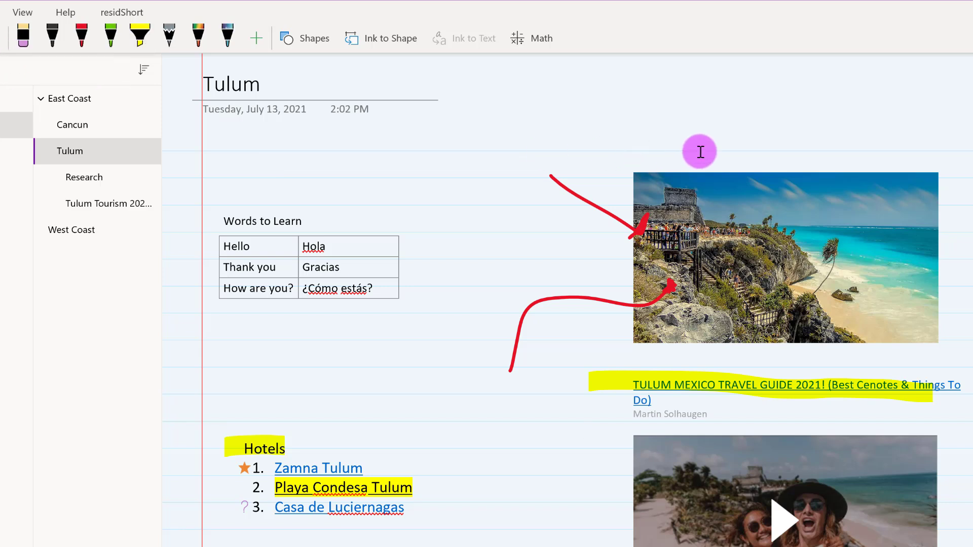
text(This is)
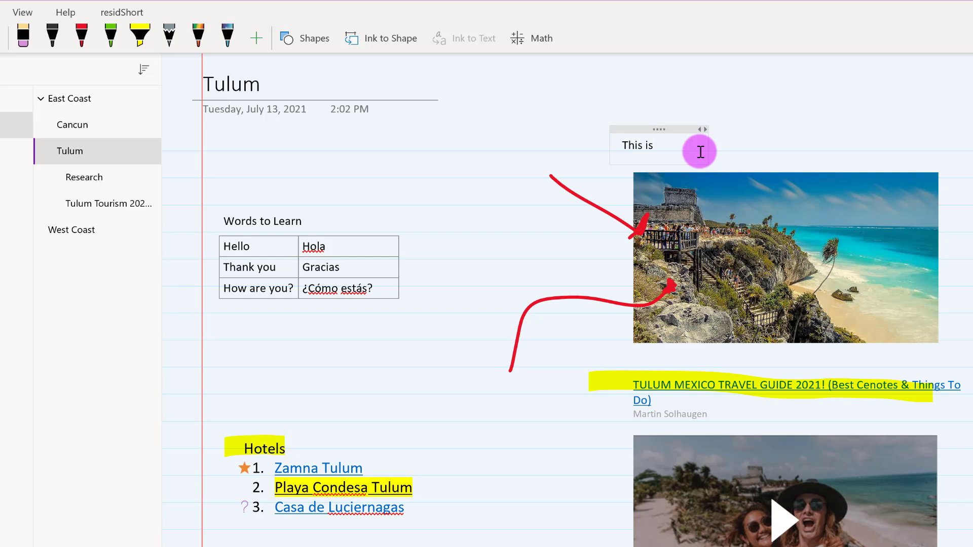
text( great!)
click(518, 470)
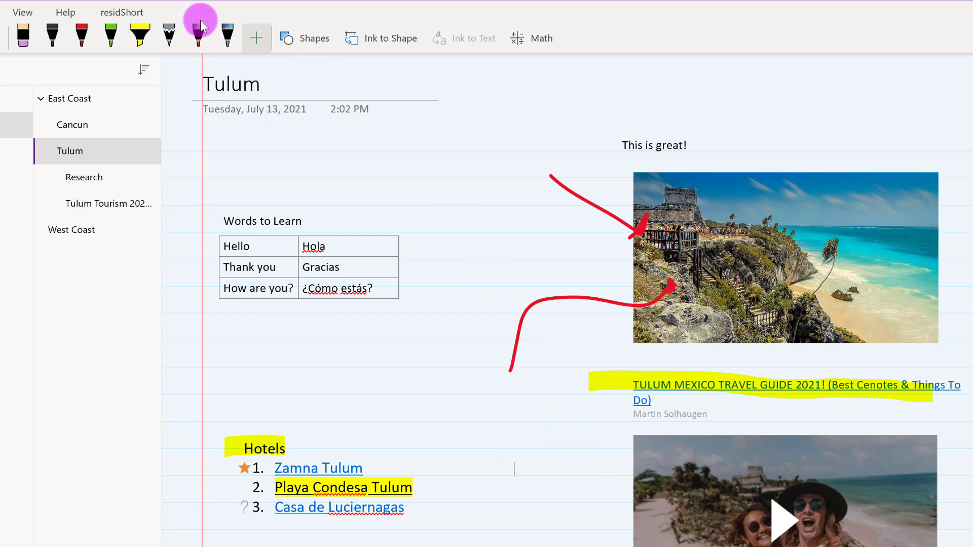
Step: Replay the ink strokes in the area covering the red arrows, the coastal photo and the highlighted link
click(15, 11)
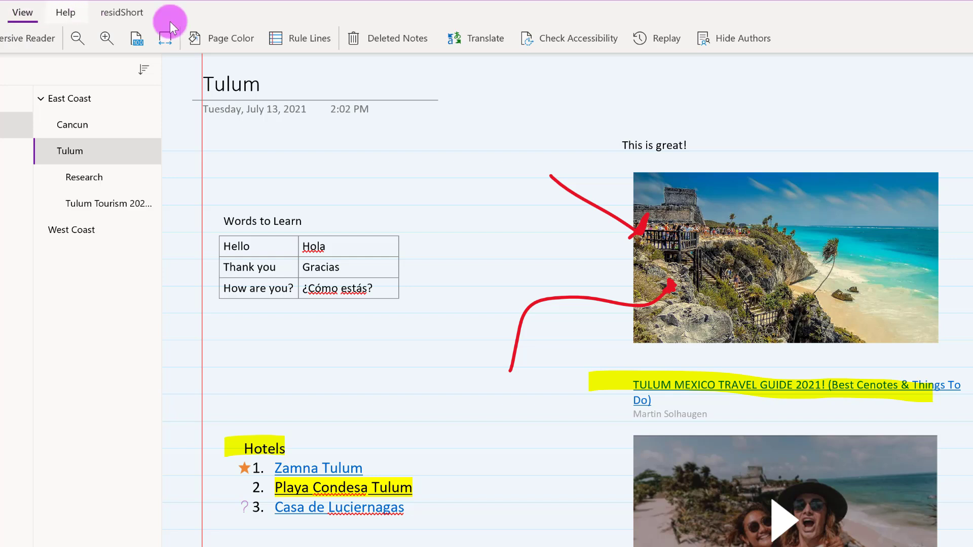
click(648, 41)
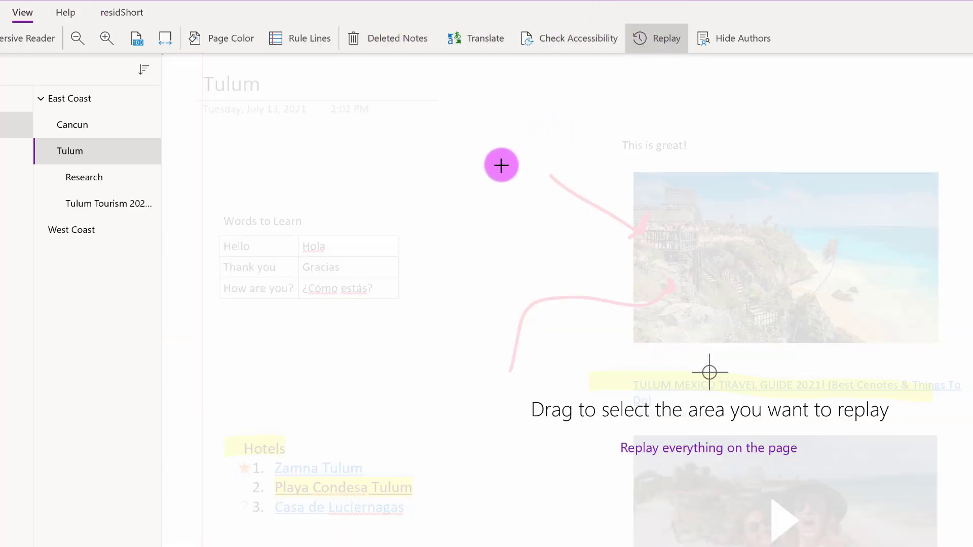
drag(462, 97, 558, 295)
drag(613, 321, 971, 422)
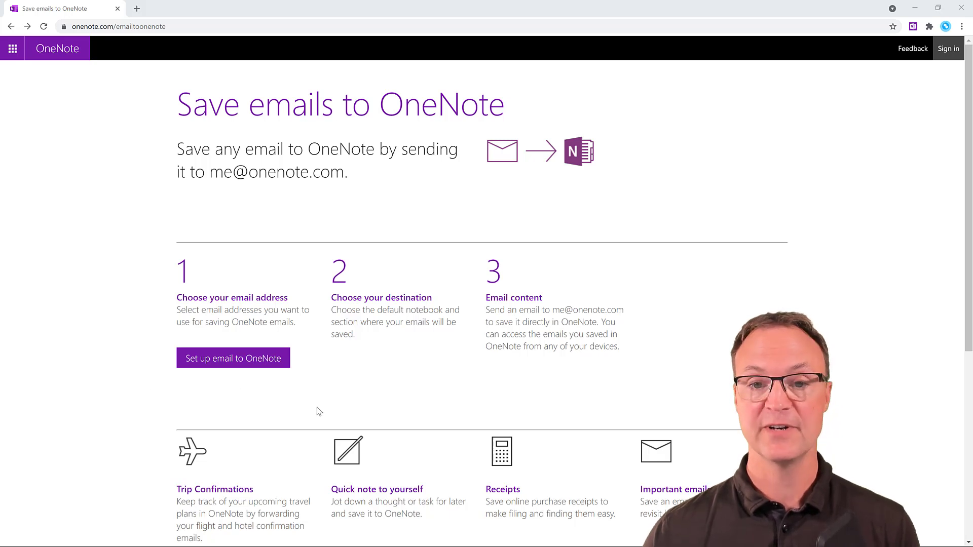
Step: In Chrome, start the email to OneNote setup and choose Travel > Mexico as the default location for saved emails
click(243, 368)
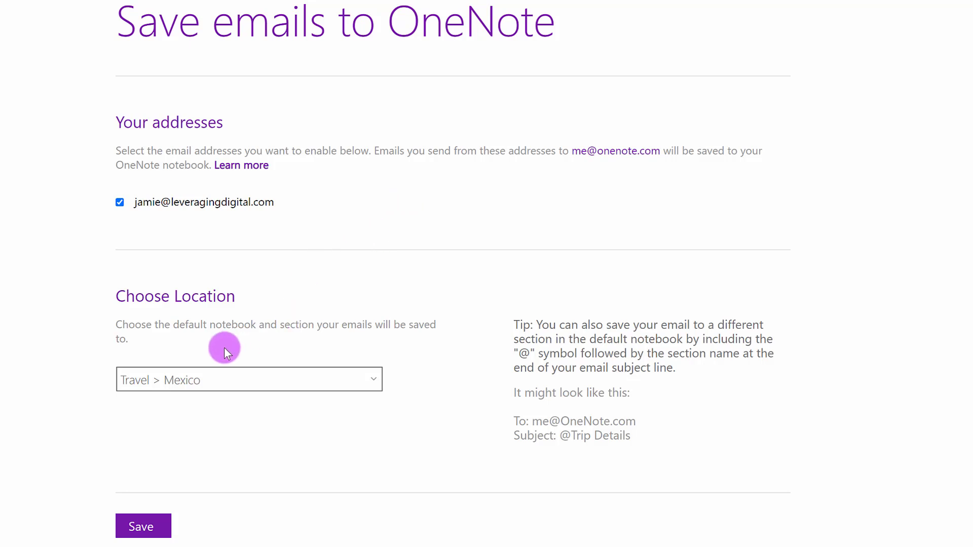
click(213, 383)
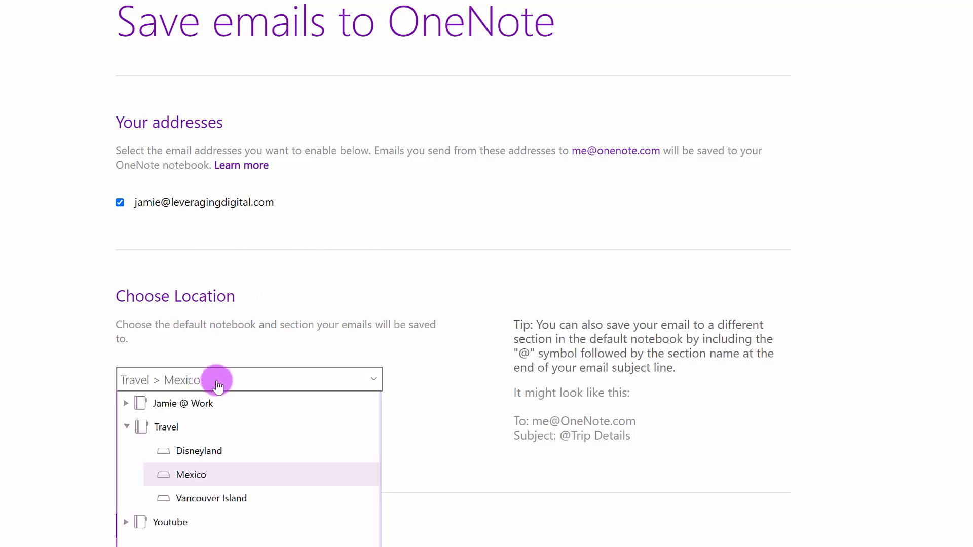
click(207, 481)
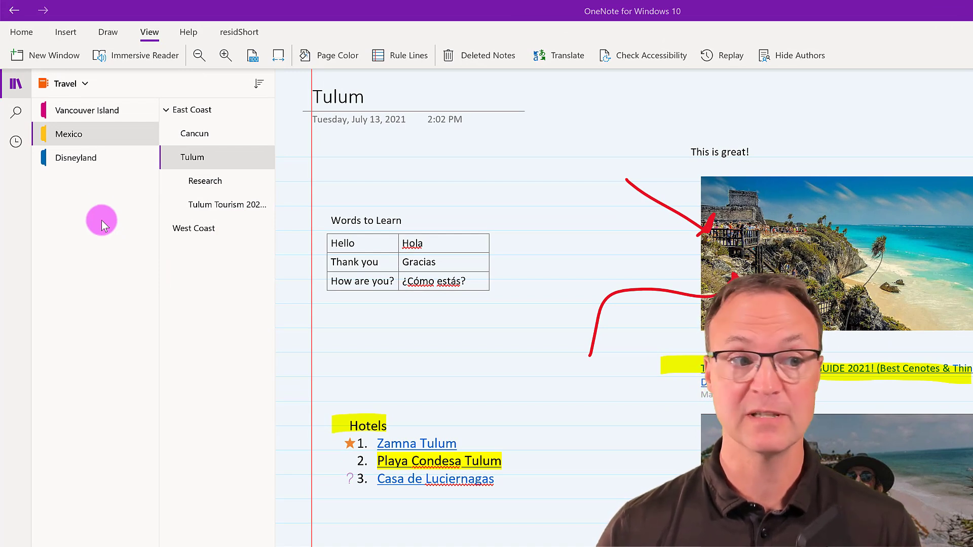
Step: In OneNote, switch from the Travel notebook to the Youtube notebook and close the Youtube notebook
click(44, 84)
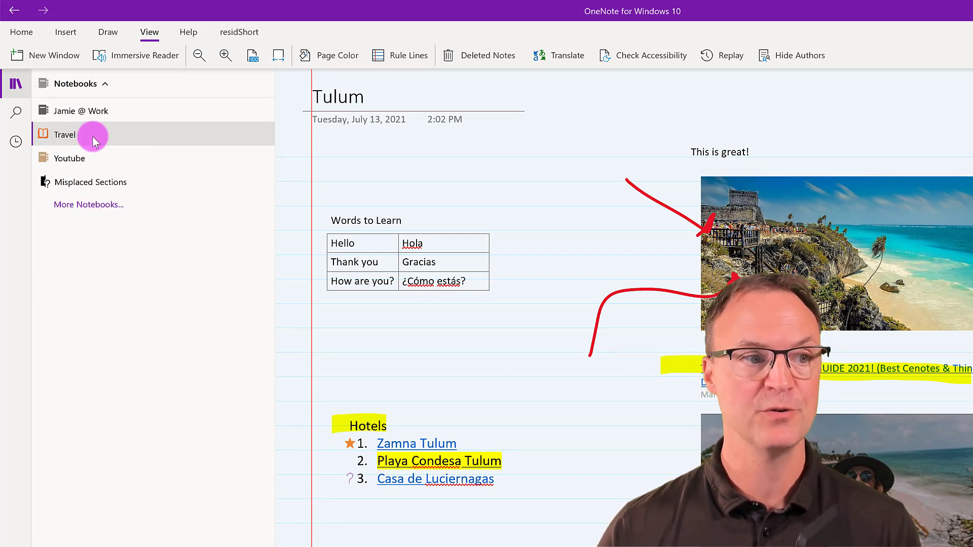
click(78, 157)
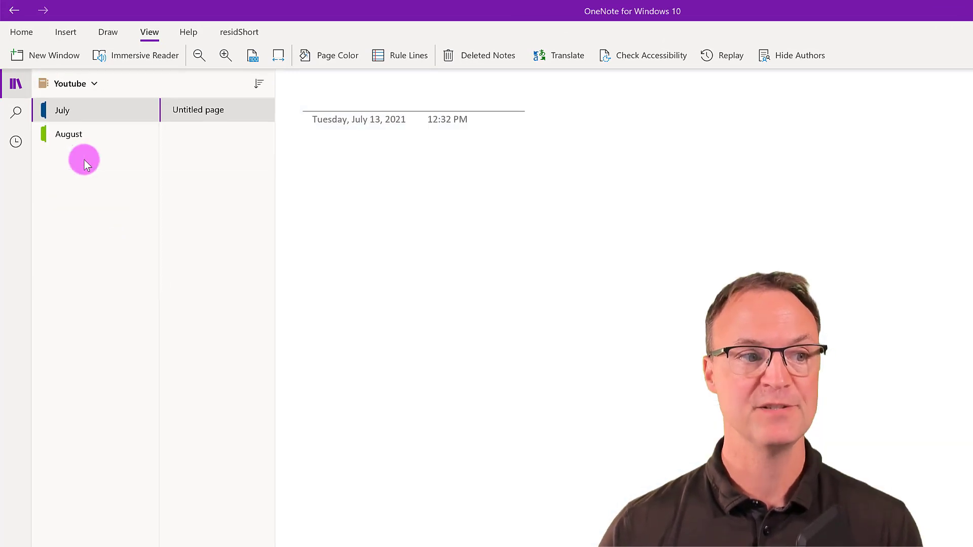
click(87, 87)
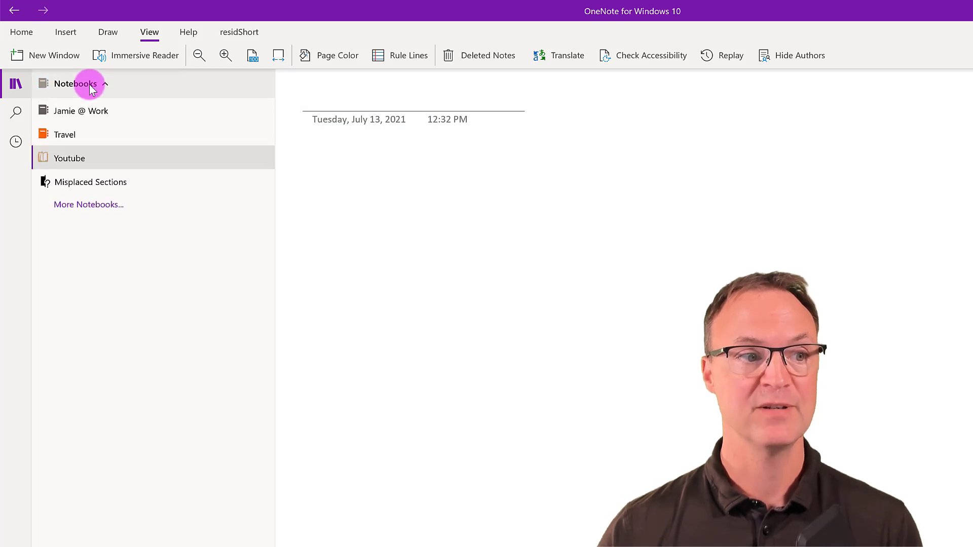
right_click(81, 163)
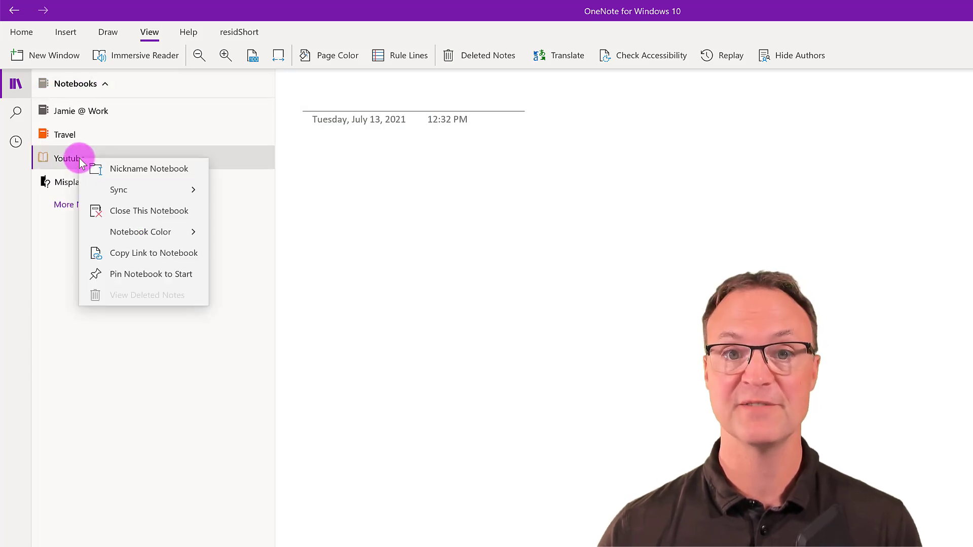
click(149, 211)
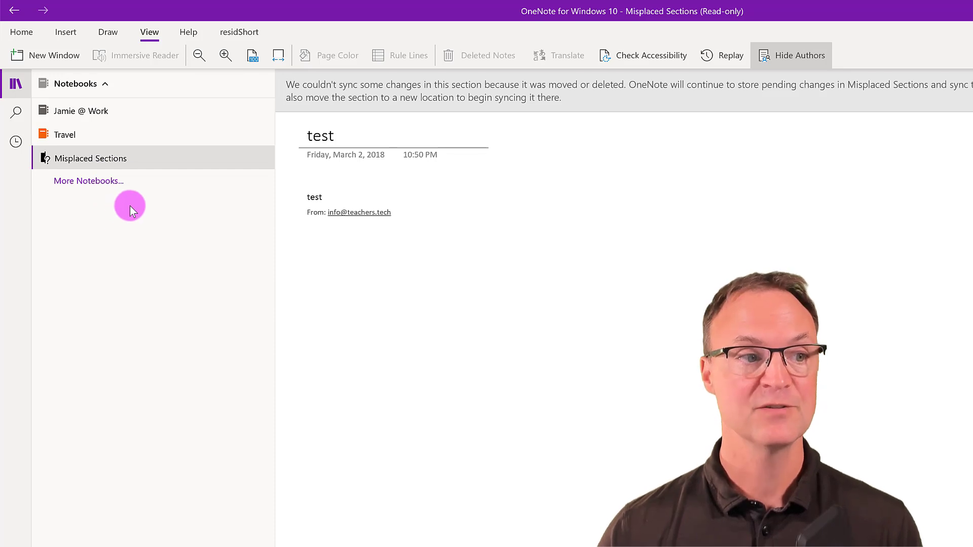
Step: Reopen the closed Youtube notebook from the list of additional notebooks
click(96, 184)
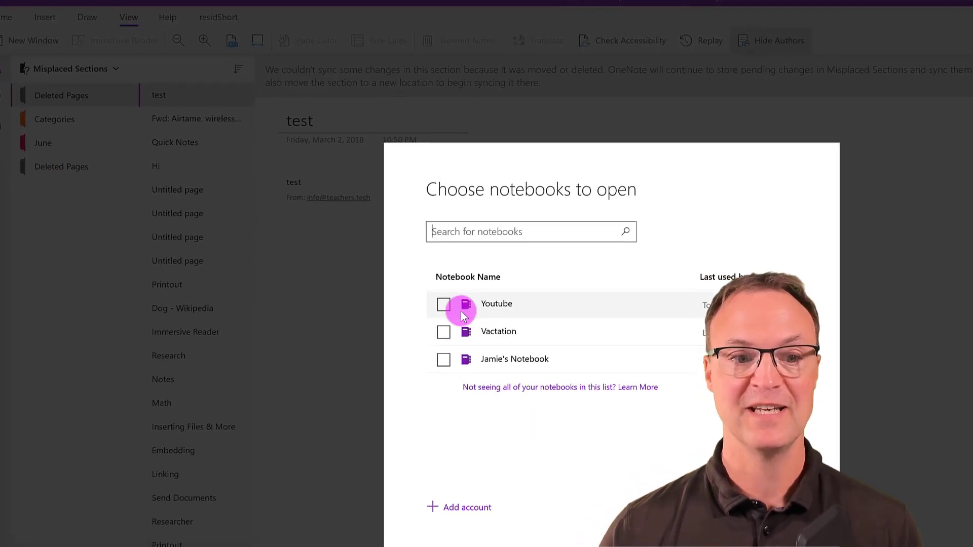
click(444, 304)
click(665, 489)
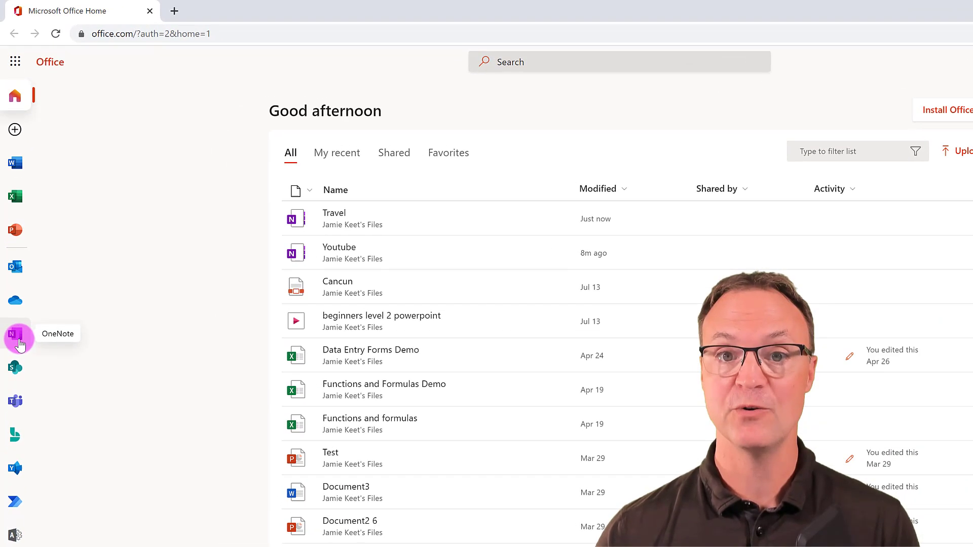
Step: In Chrome, go from the Office home page to the OneNote notebooks page and on to the OneDrive files
click(19, 340)
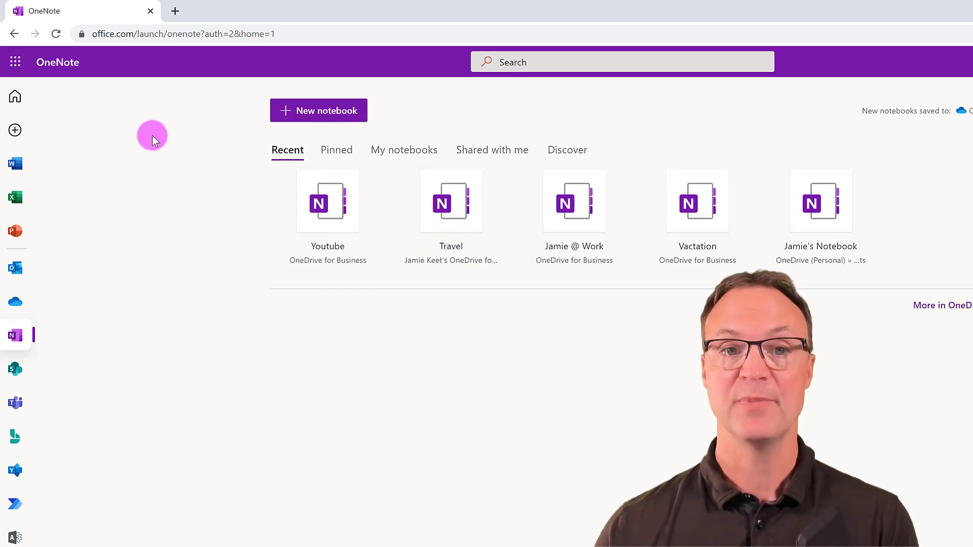
click(15, 62)
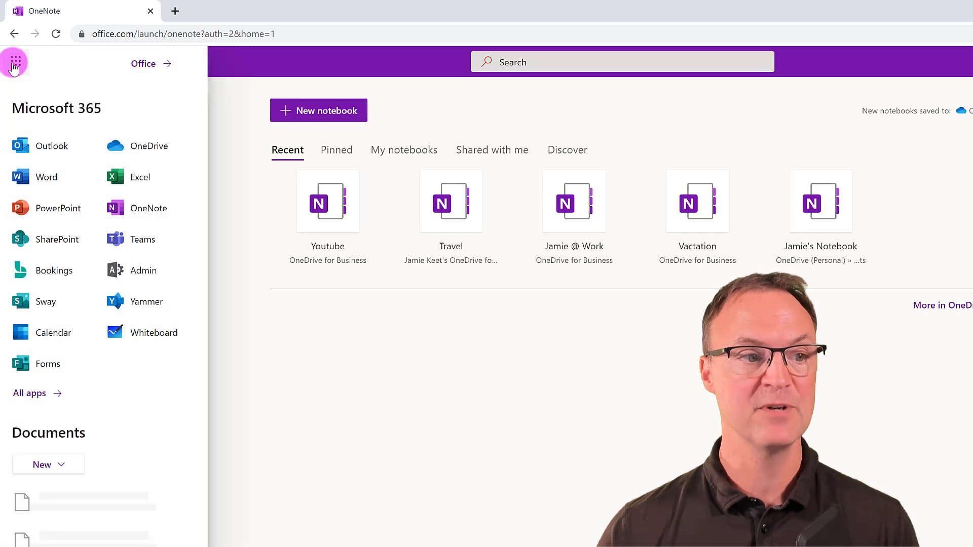
click(149, 146)
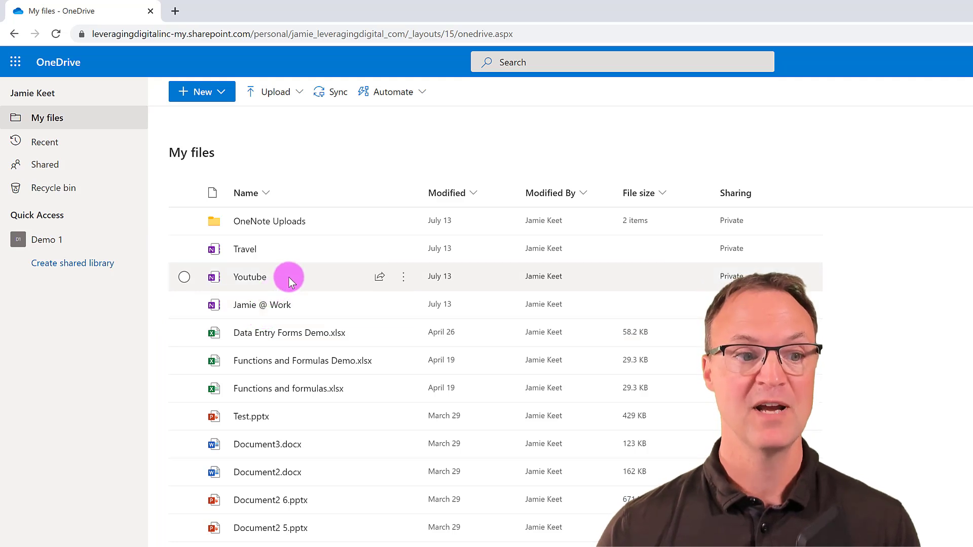
Step: Delete the Youtube notebook from My files in OneDrive, sending it to the recycle bin
right_click(327, 281)
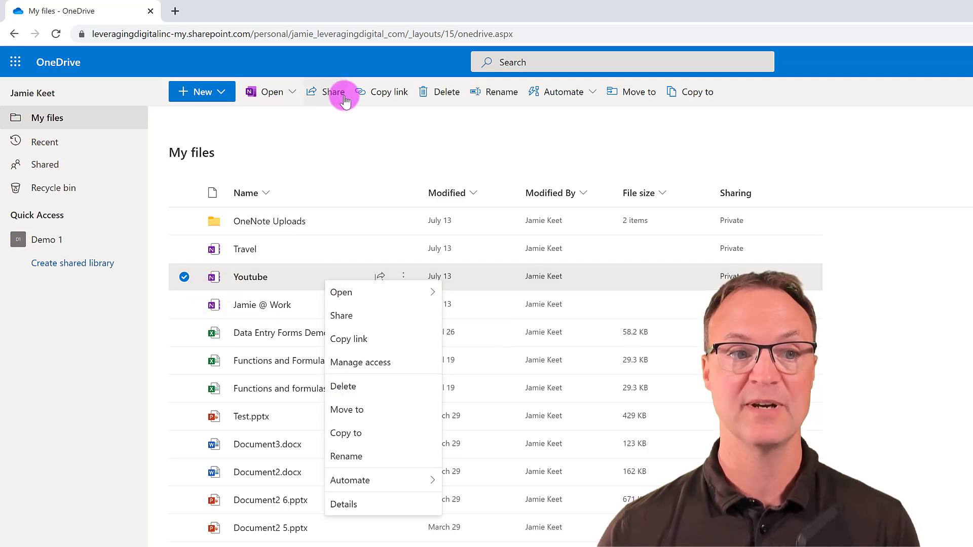
click(440, 97)
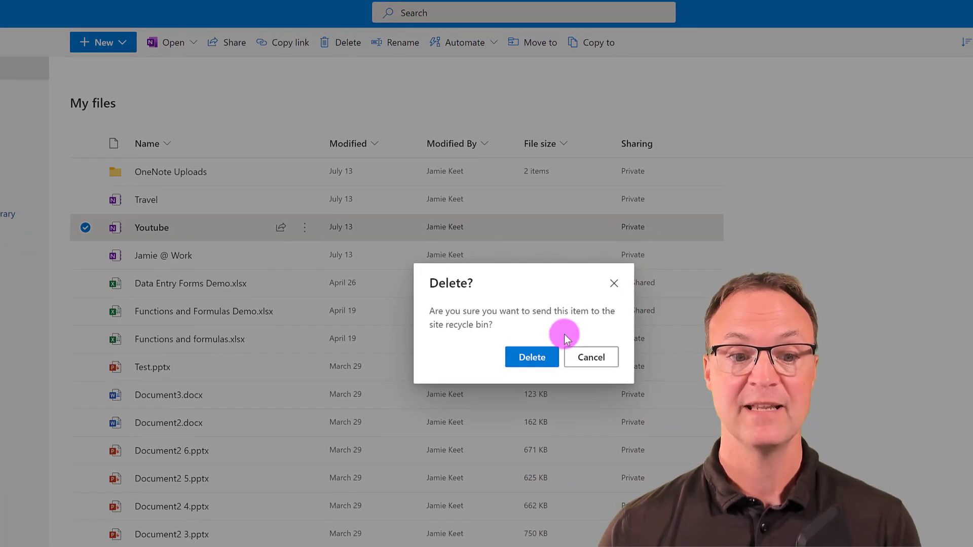
click(539, 360)
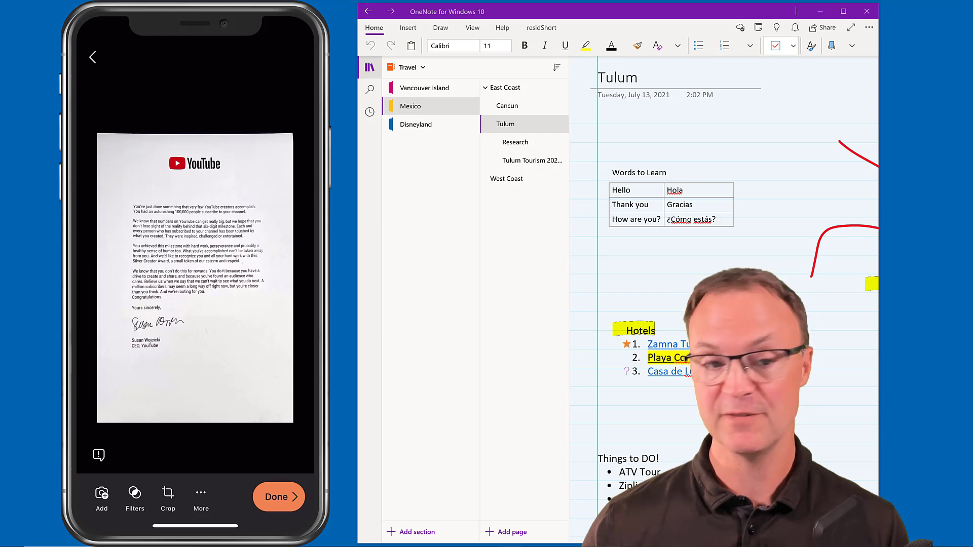
Step: In Microsoft Lens on the phone, finish the YouTube letter scan and save it to OneNote in the Documents notebook's Important section
click(279, 497)
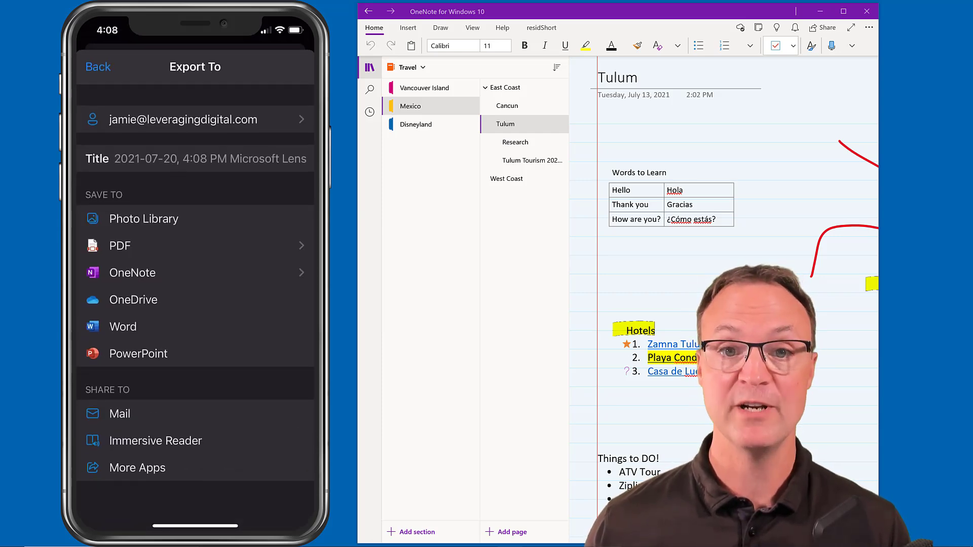
click(132, 272)
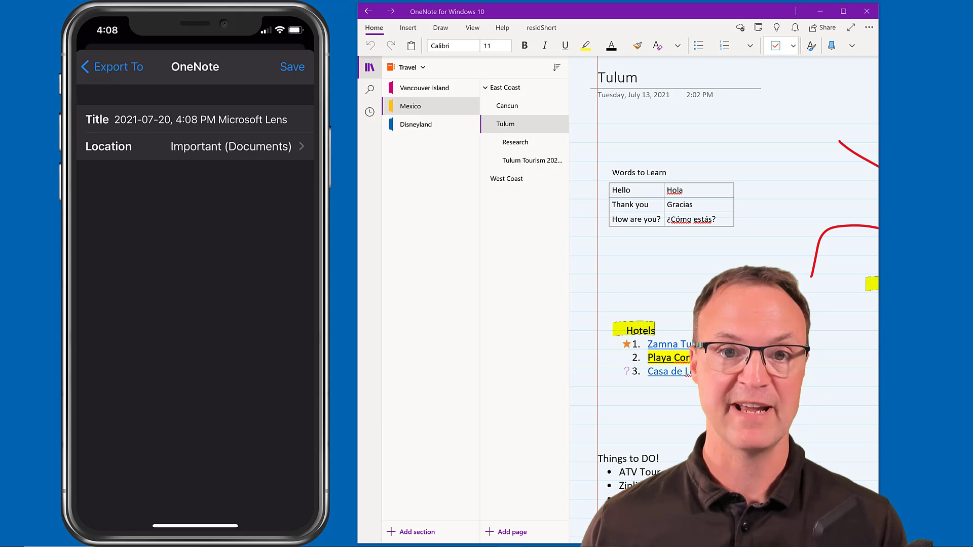
click(293, 67)
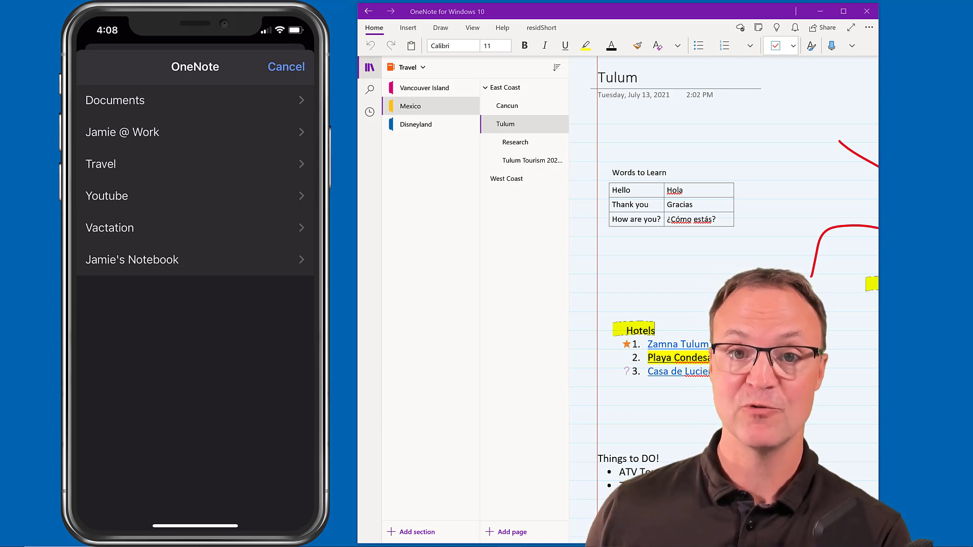
click(115, 100)
click(110, 101)
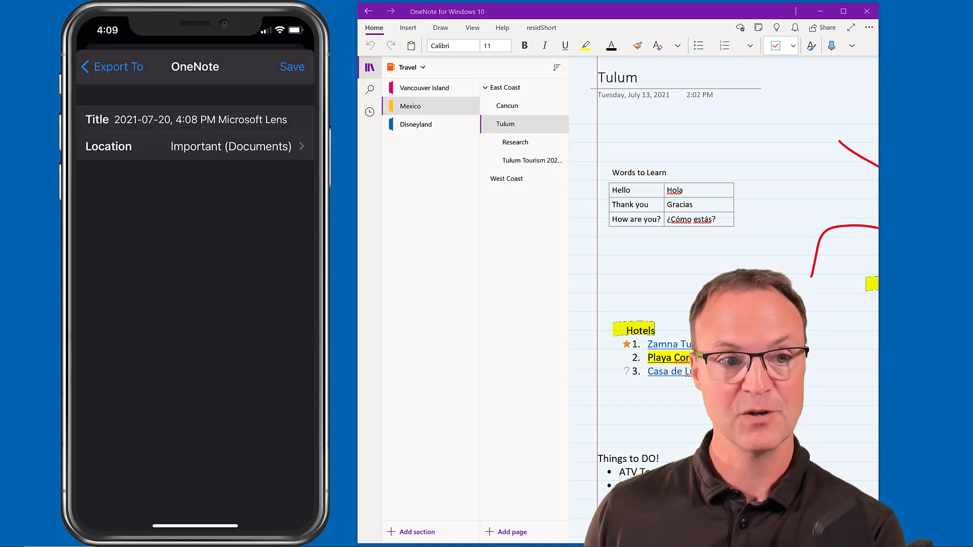
click(293, 67)
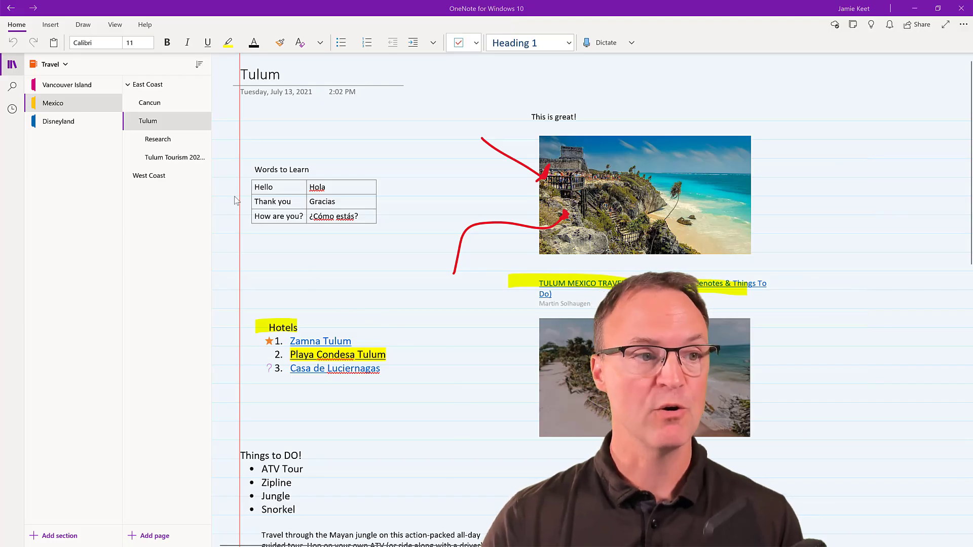
Step: In OneNote for Windows 10, switch from the Travel notebook to the Documents notebook and look over the scanned letter in the Important section
click(51, 63)
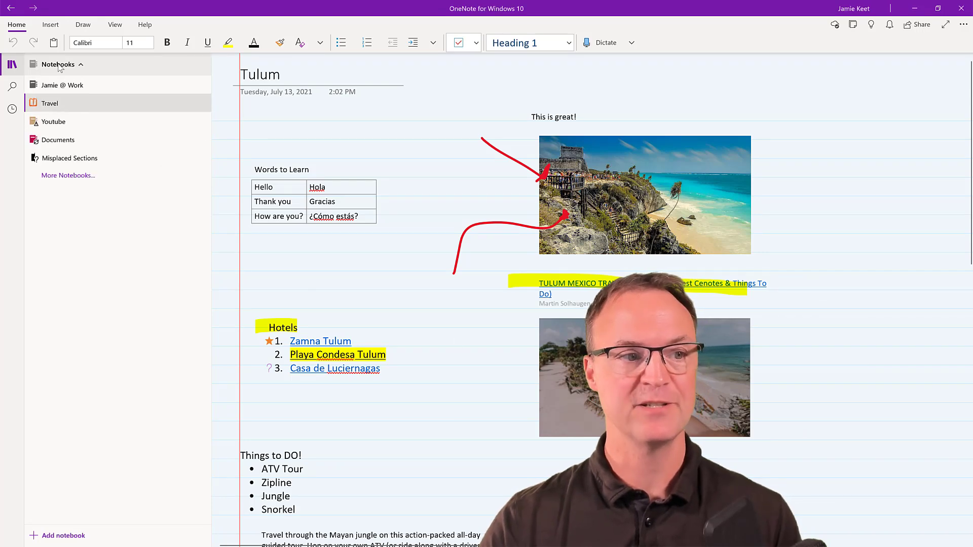
click(62, 141)
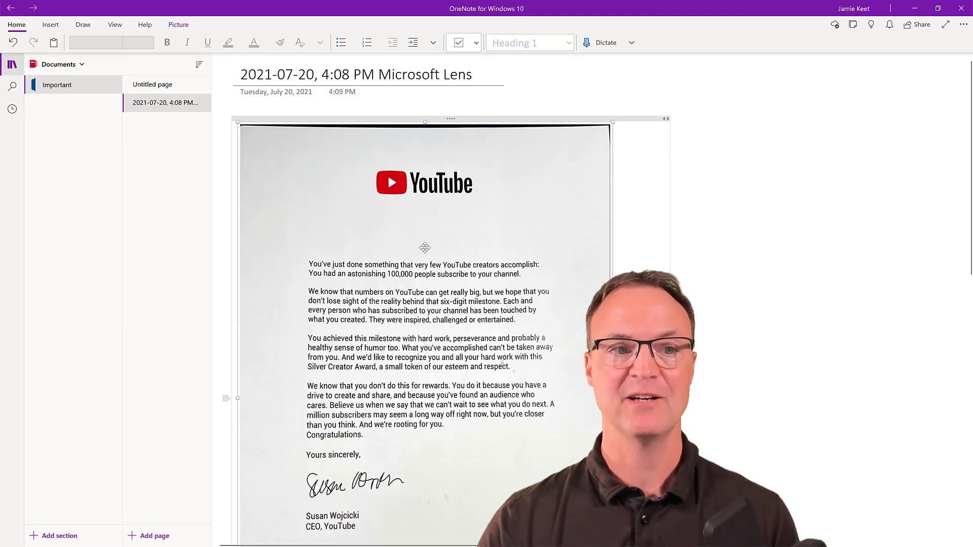
scroll(424, 276, down, 4)
scroll(445, 302, up, 4)
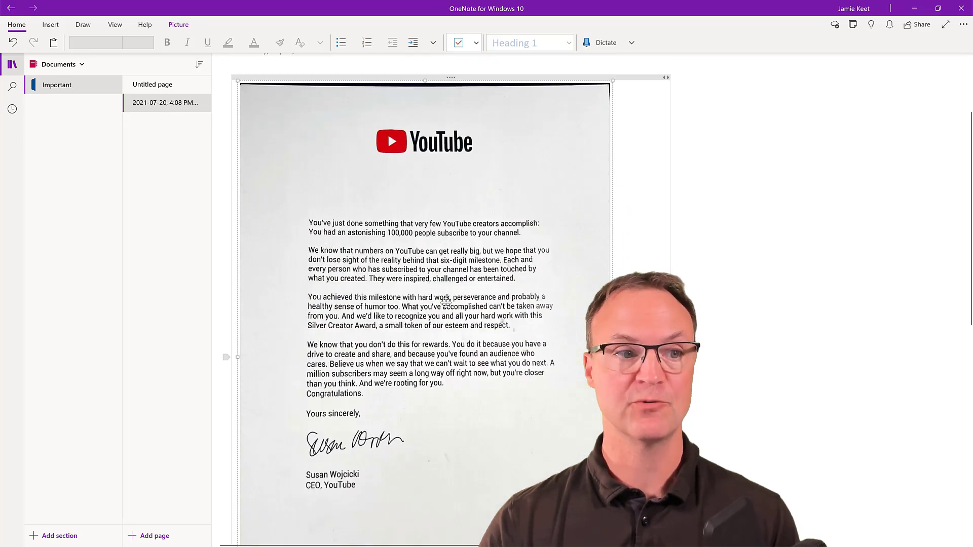